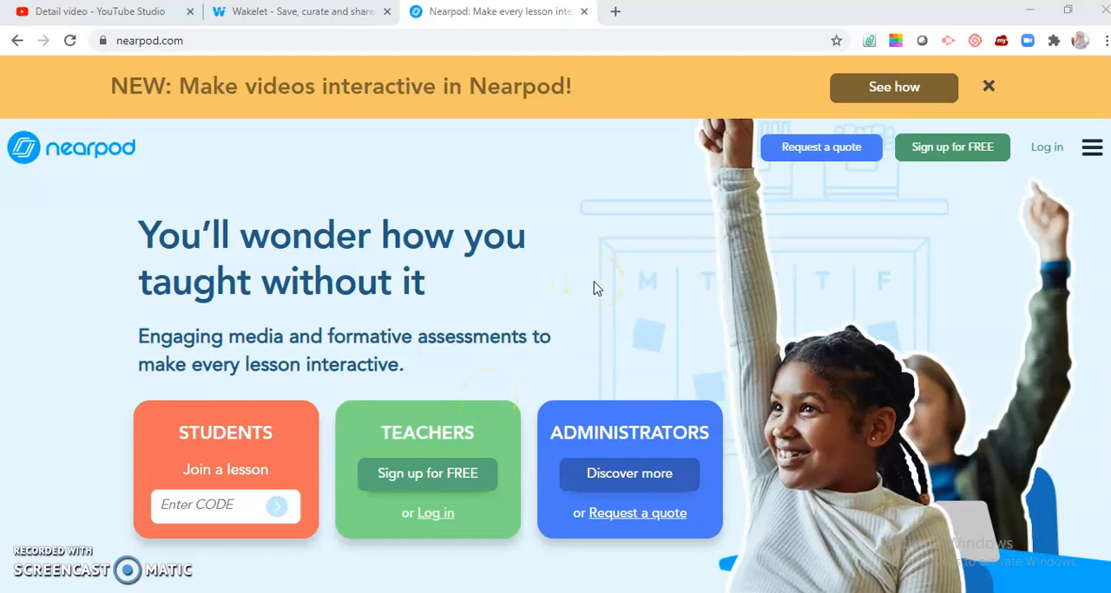
# Step: Log in to the teacher account with Google and create a new lesson in Nearpod
pyautogui.click(1047, 154)
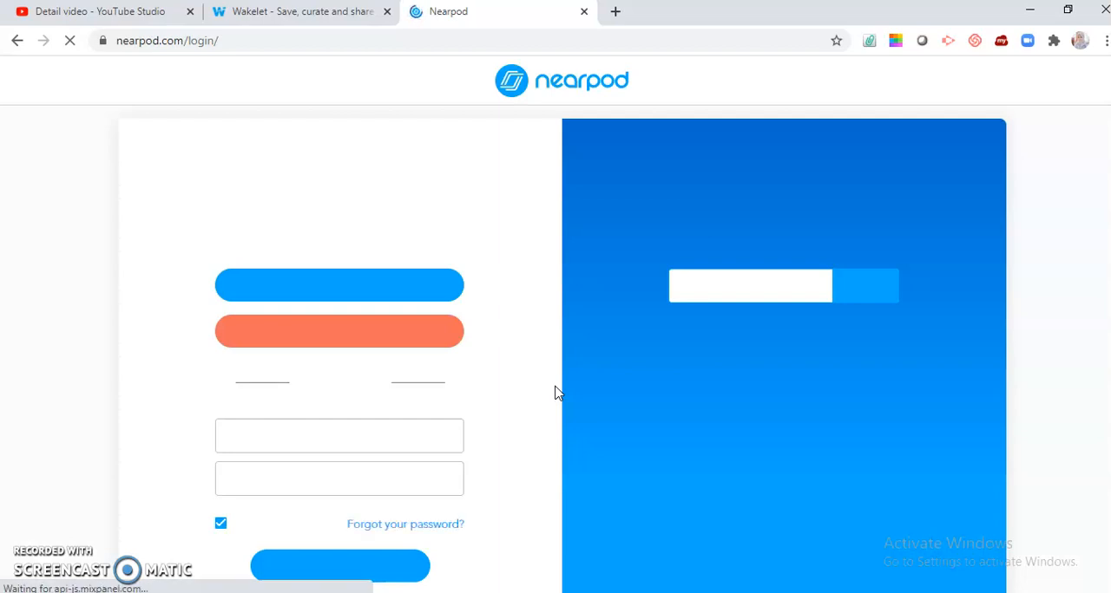
pyautogui.click(390, 287)
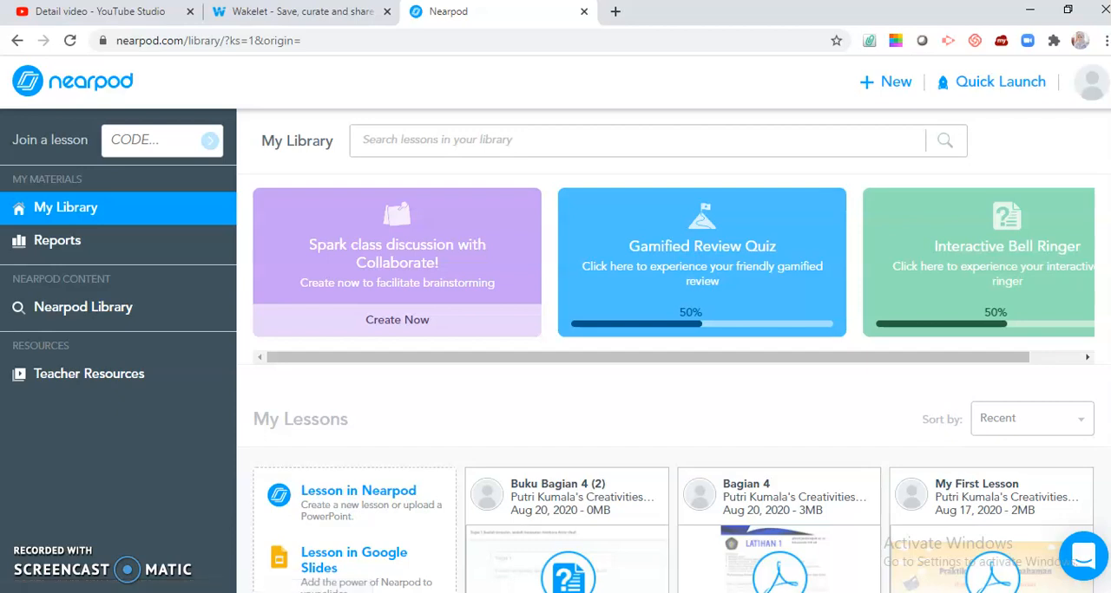
pyautogui.click(886, 85)
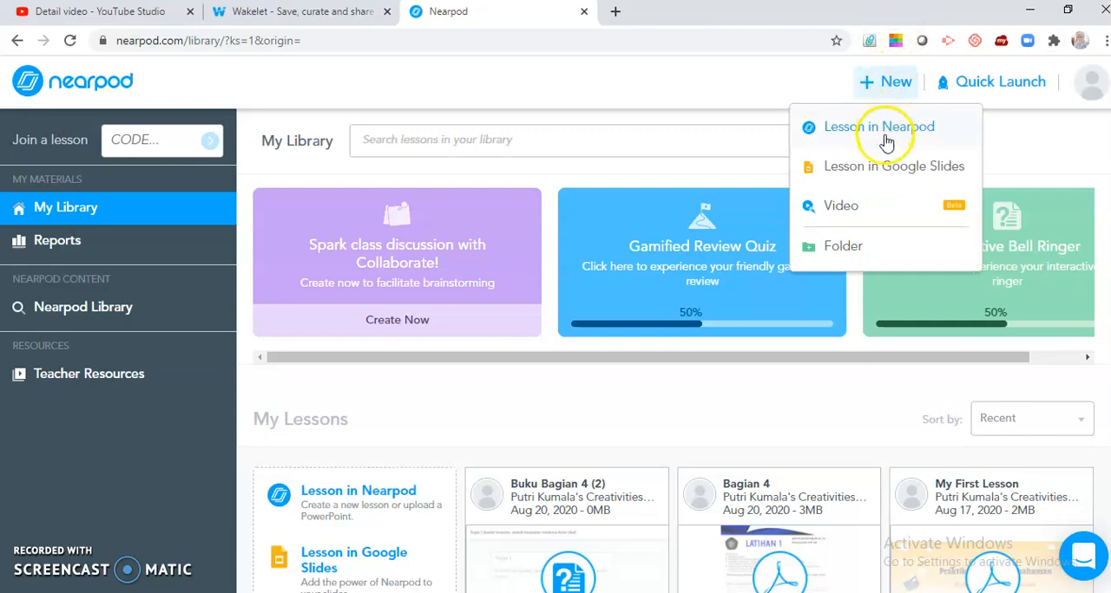
pyautogui.click(885, 130)
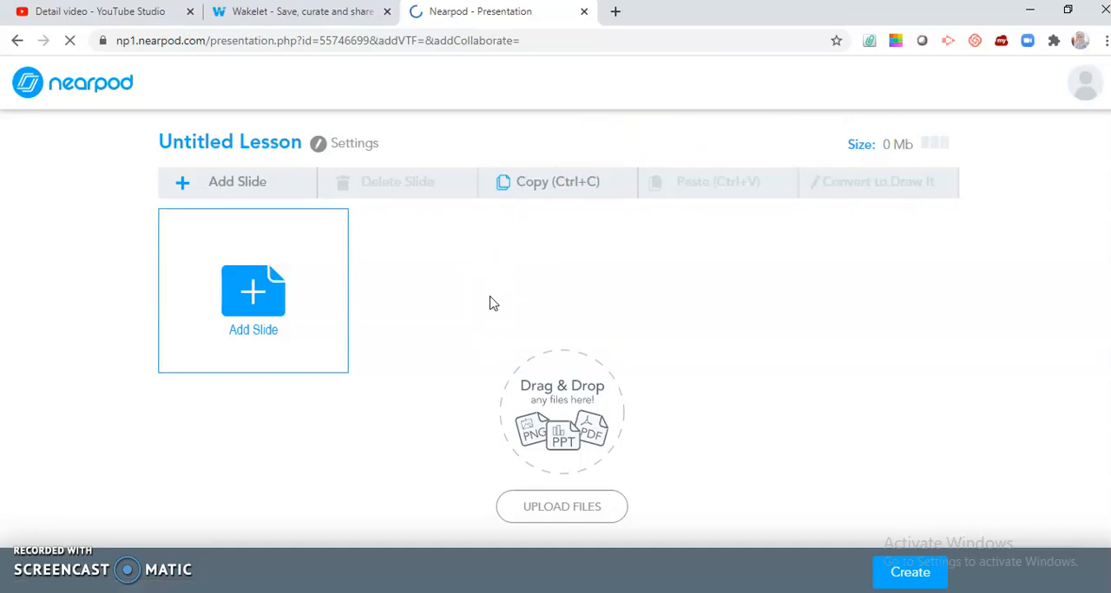
# Step: Add a PDF Viewer slide to the lesson by uploading the PDF file 6 from the Downloads folder
pyautogui.click(267, 299)
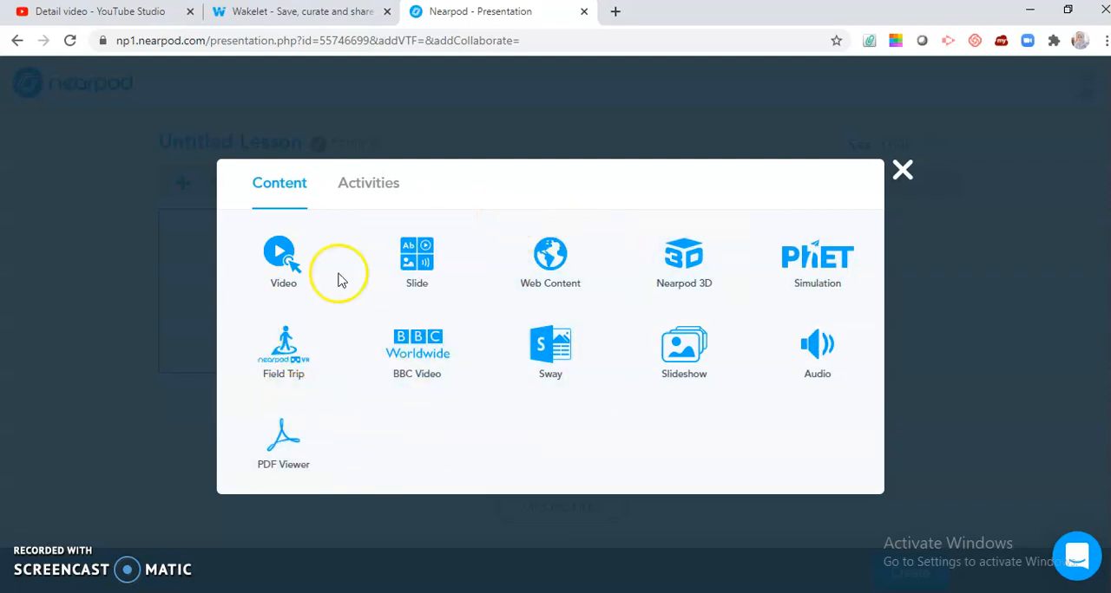
pyautogui.click(386, 197)
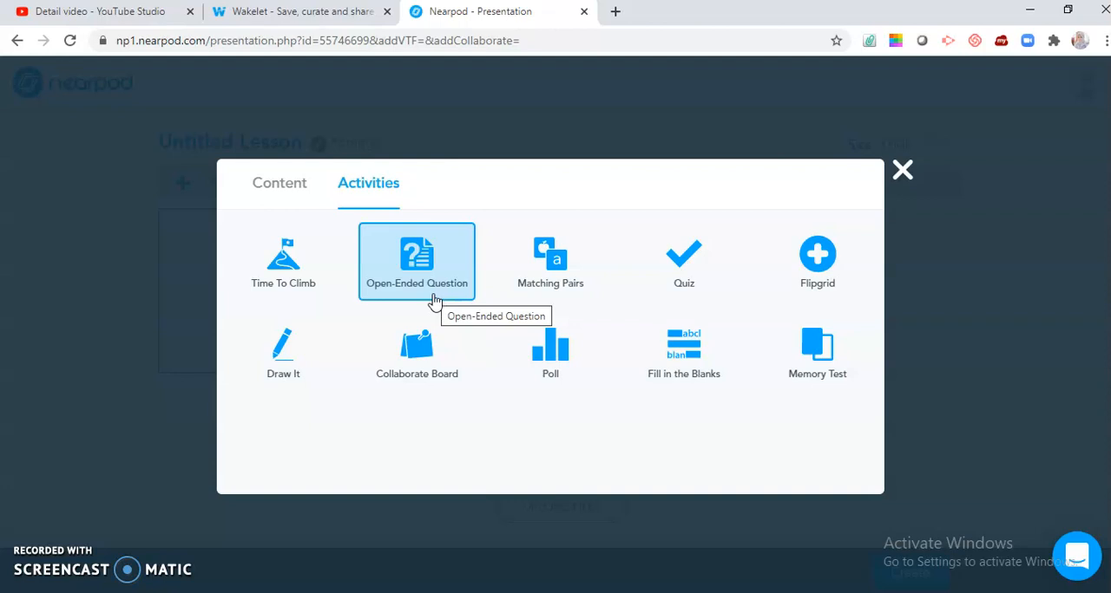
pyautogui.click(290, 199)
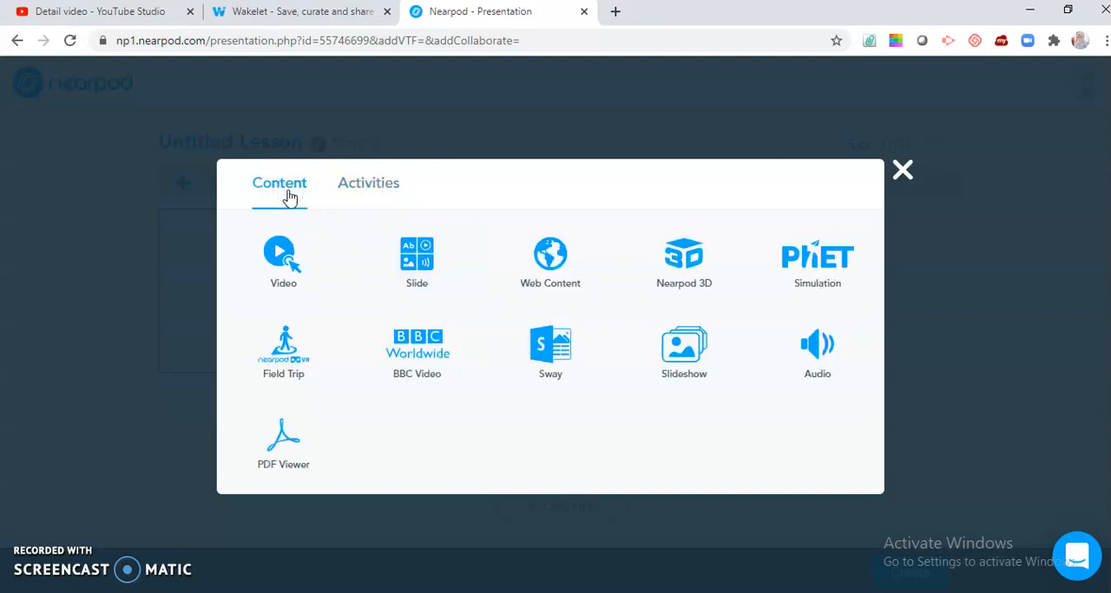
pyautogui.click(291, 450)
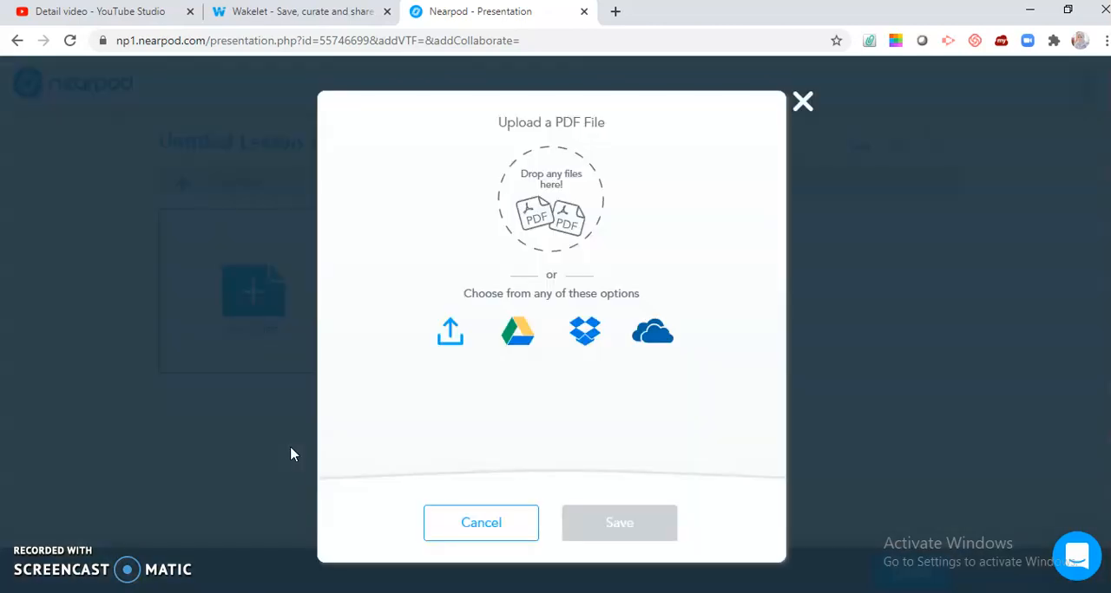
pyautogui.click(447, 338)
pyautogui.click(449, 339)
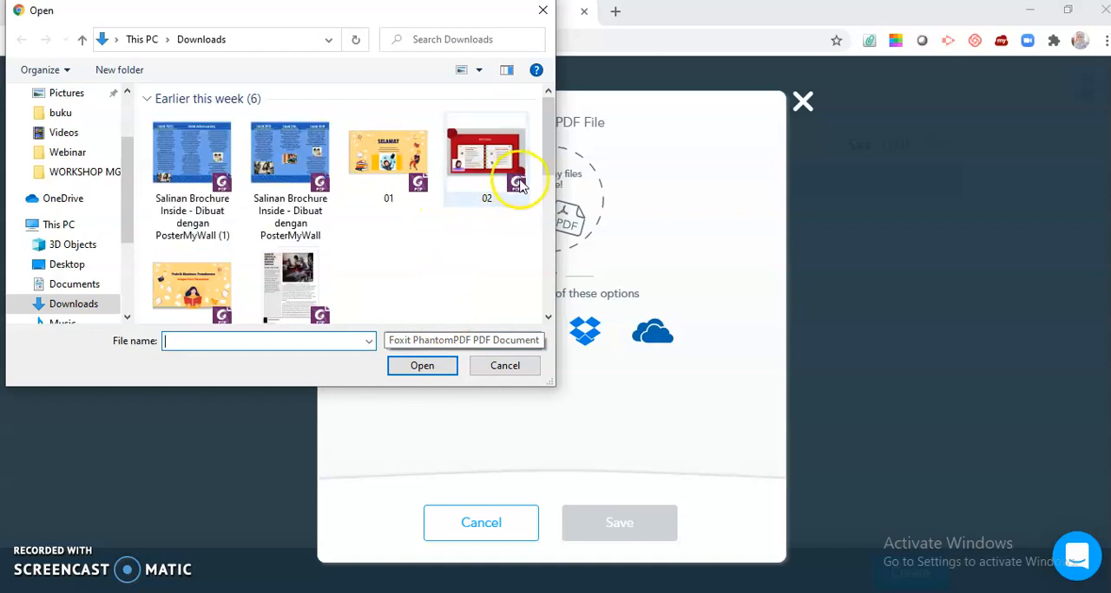
pyautogui.click(198, 300)
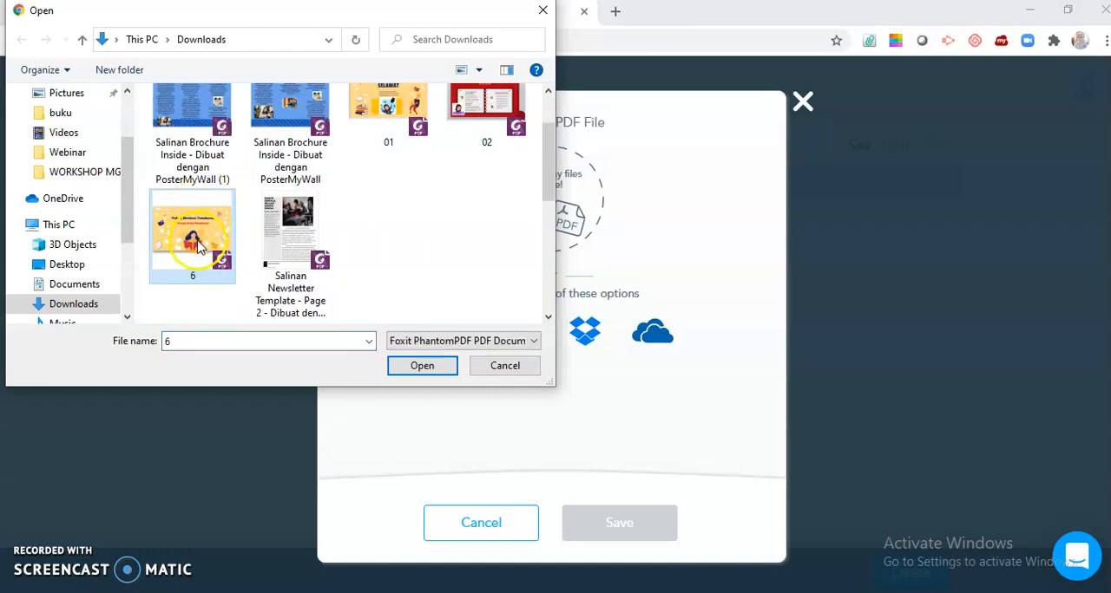
pyautogui.click(421, 365)
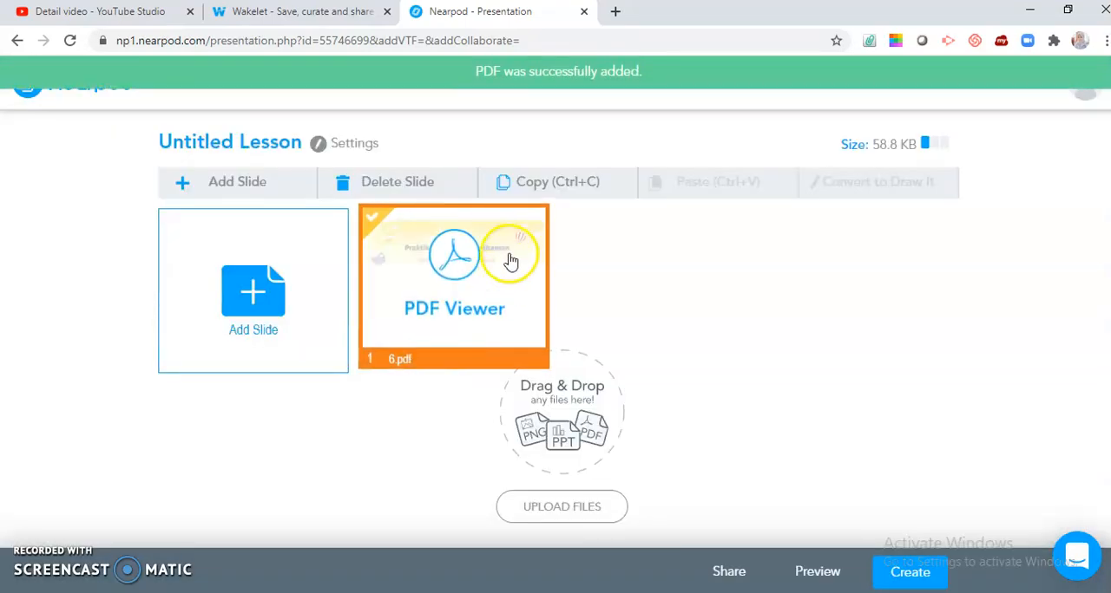
# Step: Add an Open-Ended Question slide asking "Menurut Anda, apa itu membaca pemahaman?" and save it
pyautogui.click(267, 299)
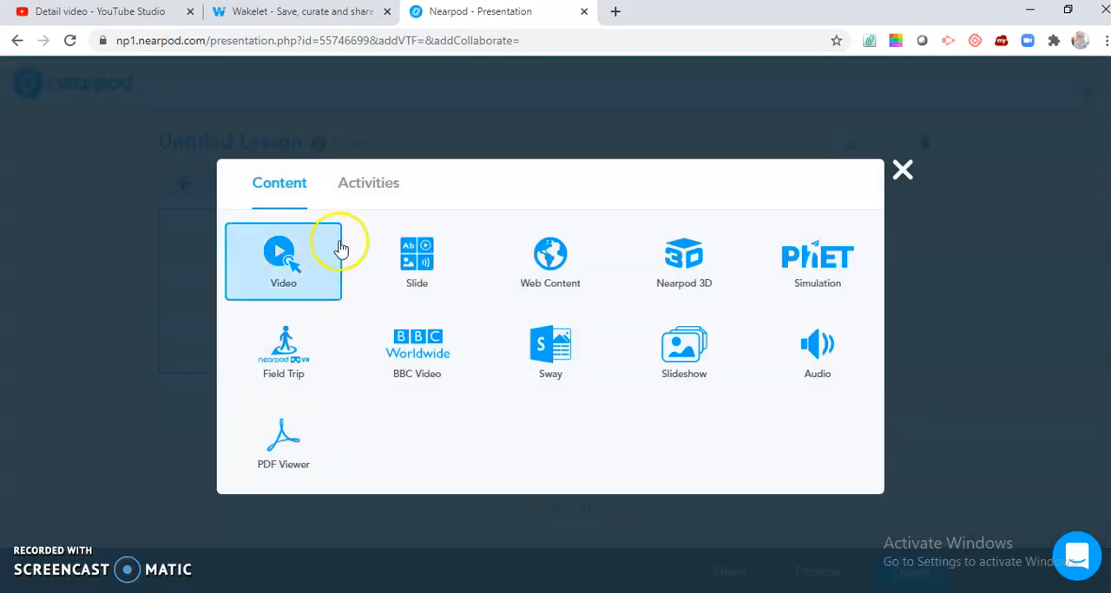
pyautogui.click(386, 186)
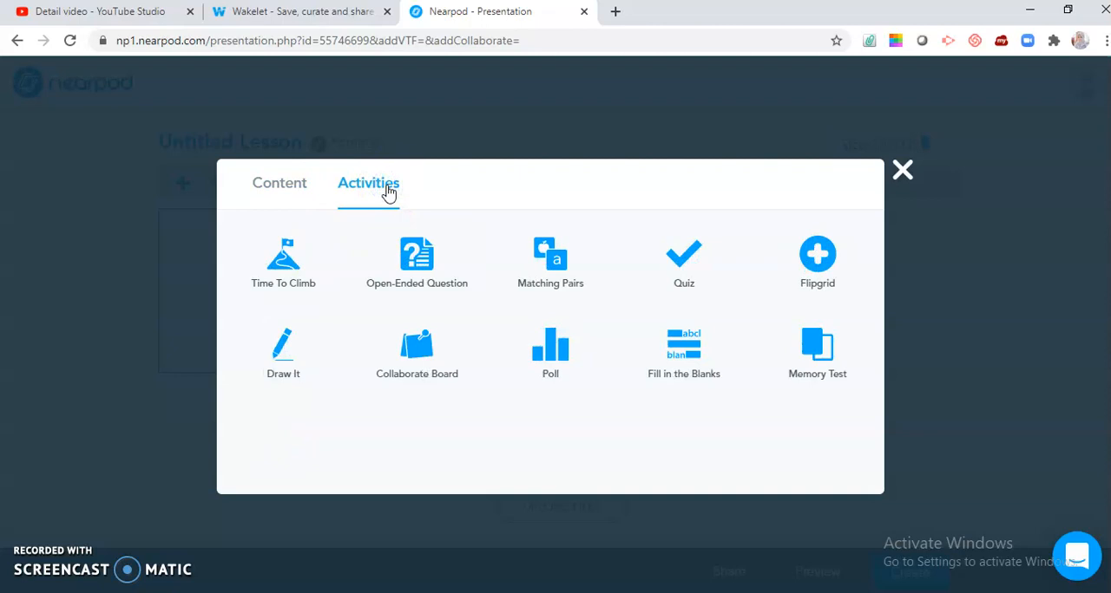
pyautogui.click(390, 193)
pyautogui.click(434, 265)
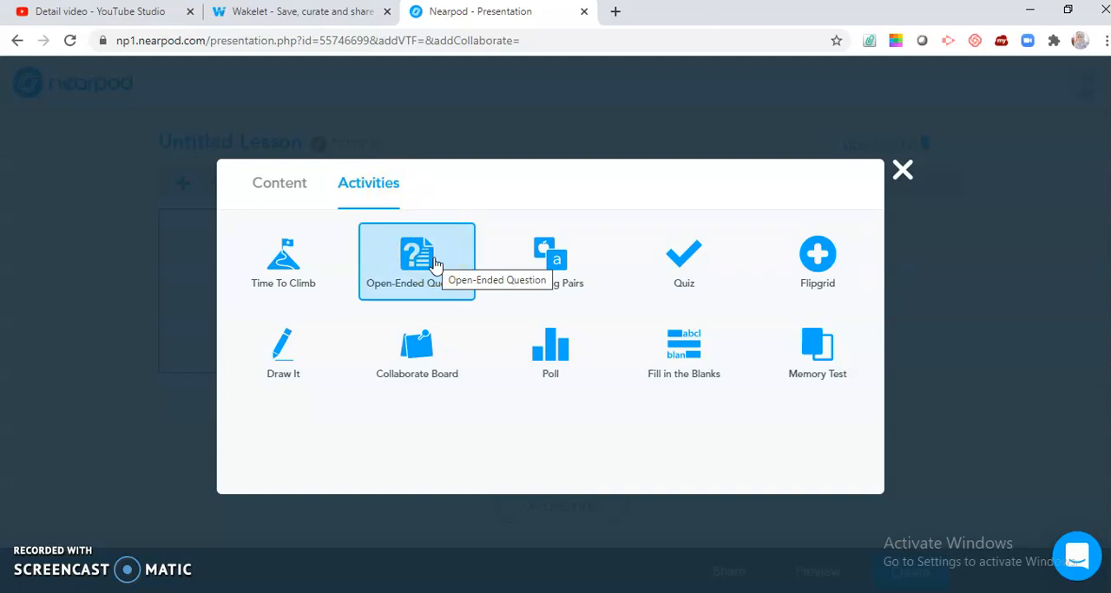
pyautogui.click(548, 193)
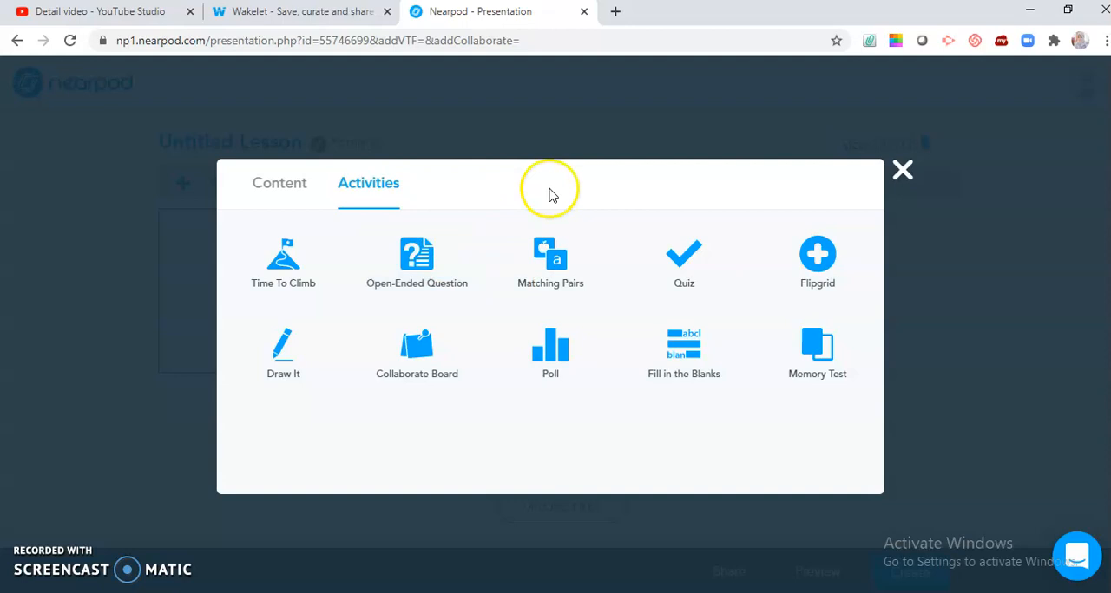
pyautogui.click(438, 274)
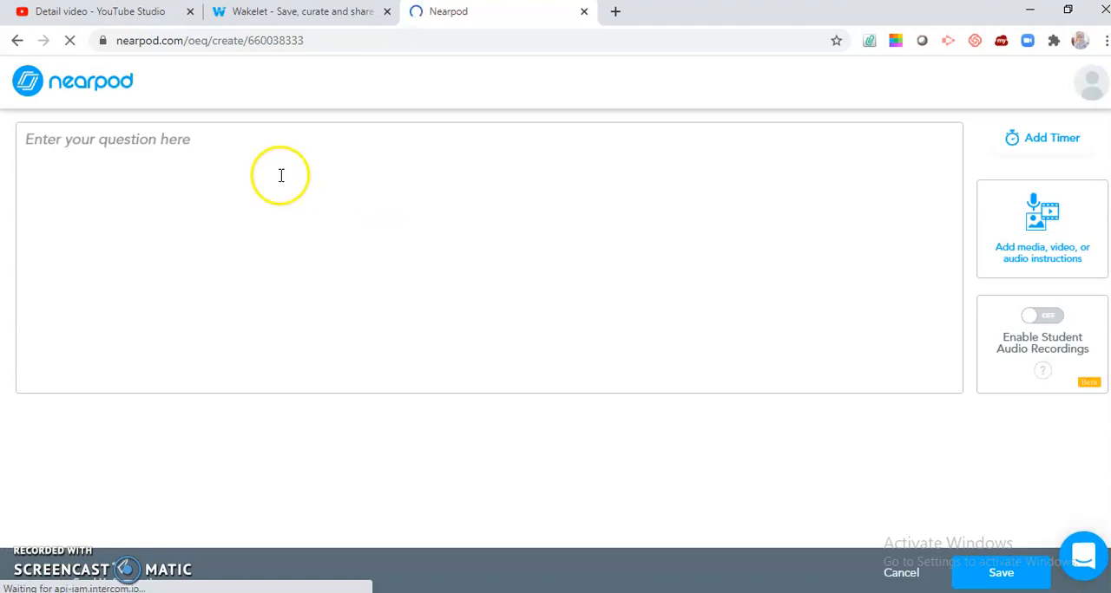
pyautogui.click(231, 155)
pyautogui.write('Men')
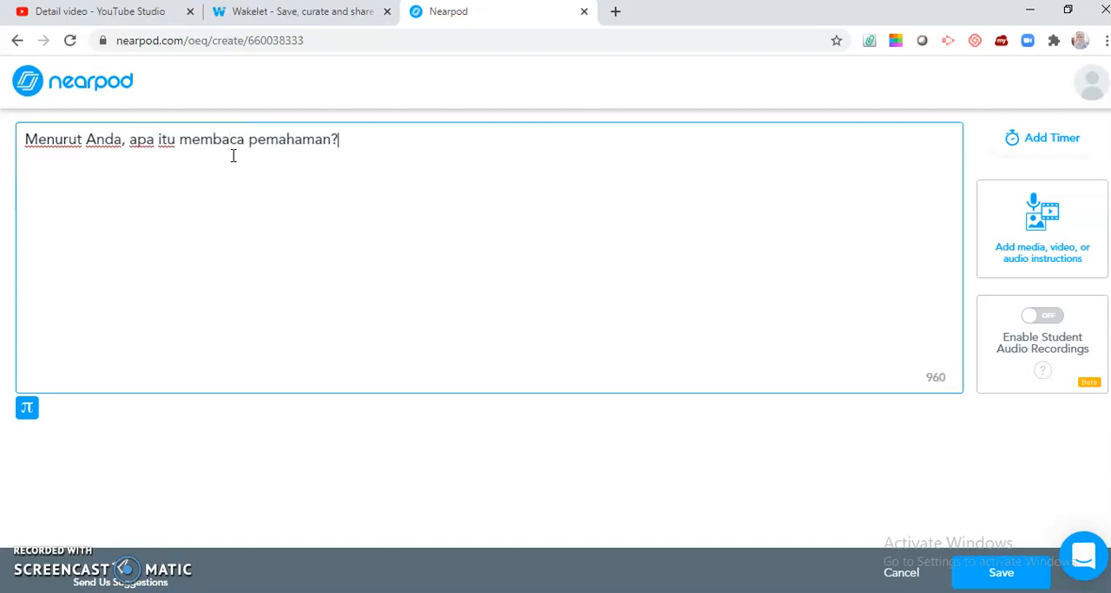
pyautogui.click(994, 583)
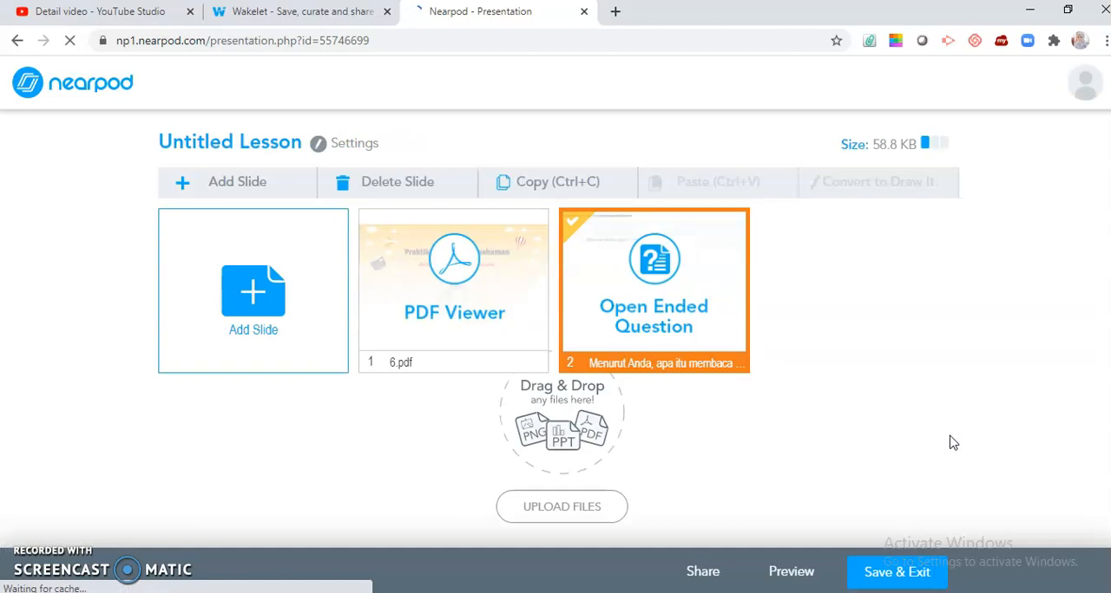
# Step: Start a new Video slide in the lesson with YouTube as the video source
pyautogui.click(271, 298)
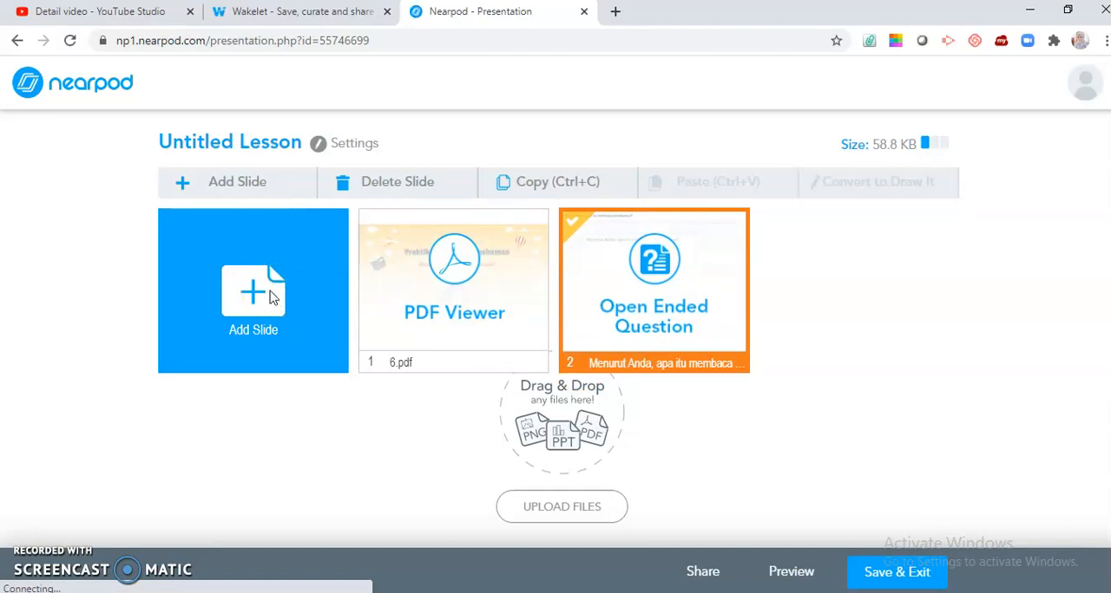
pyautogui.click(271, 297)
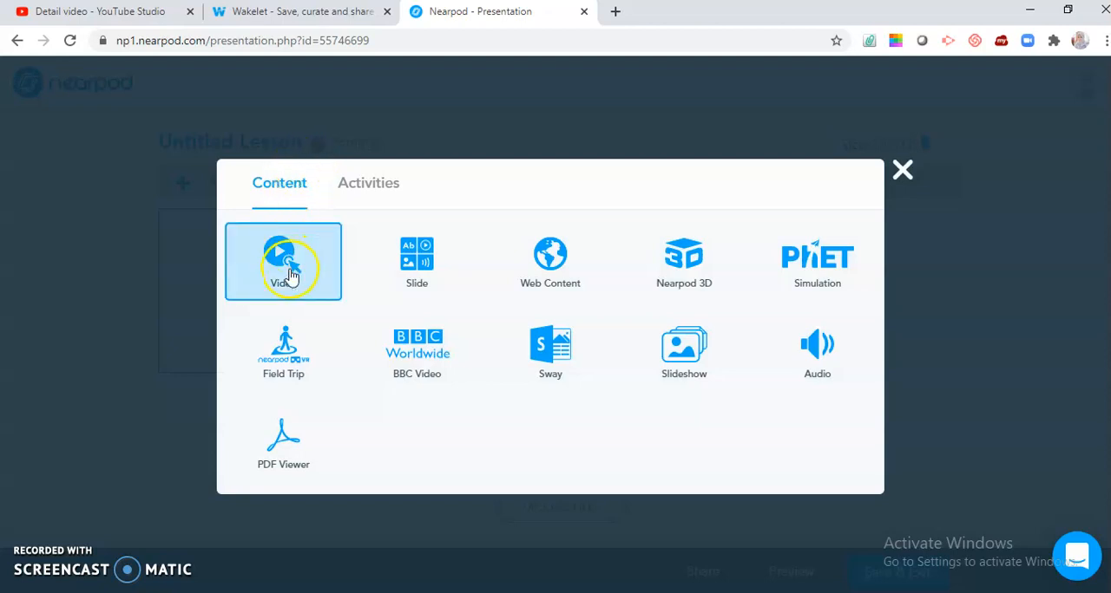
pyautogui.click(289, 273)
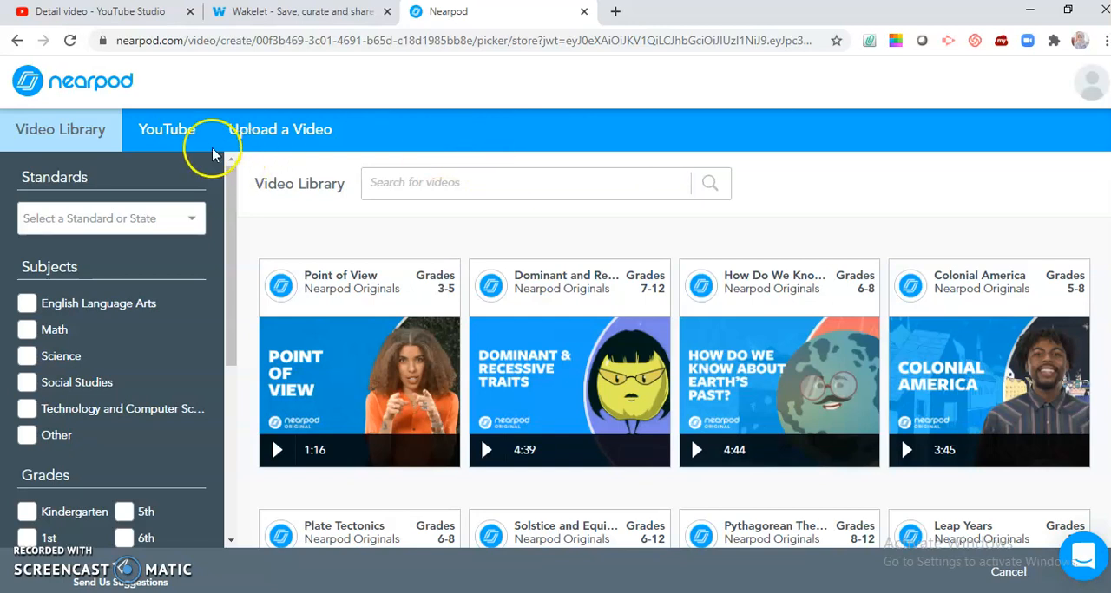
pyautogui.click(173, 130)
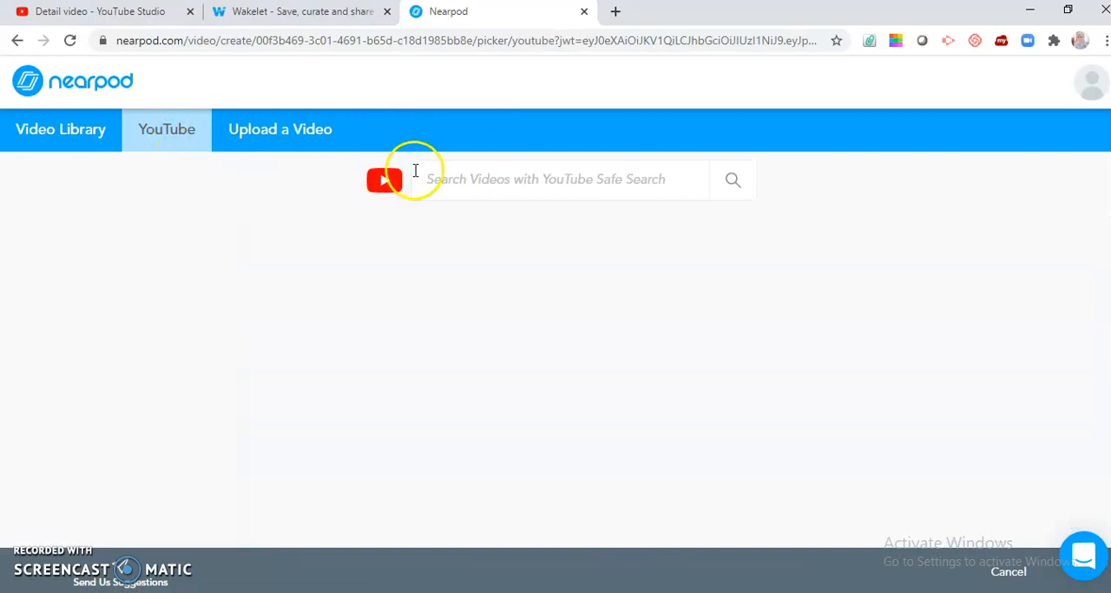
pyautogui.click(464, 182)
# Step: Copy the link of the video "Literasi : Belajar Membaca Pemahaman #Power Director" from YouTube Studio and search for it in Nearpod's YouTube video search
pyautogui.click(91, 12)
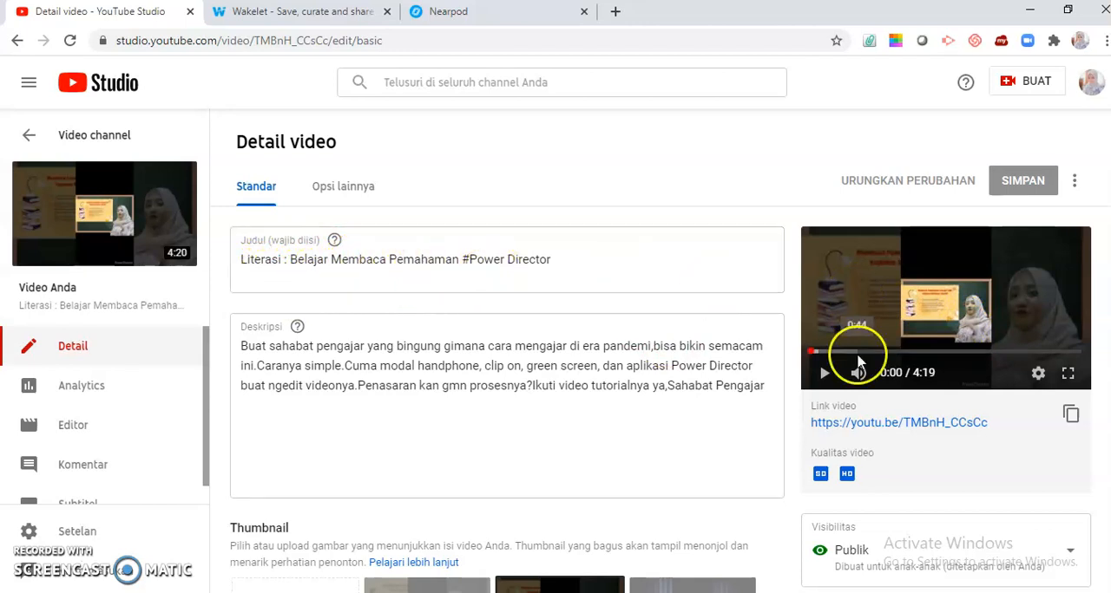
pyautogui.click(1070, 414)
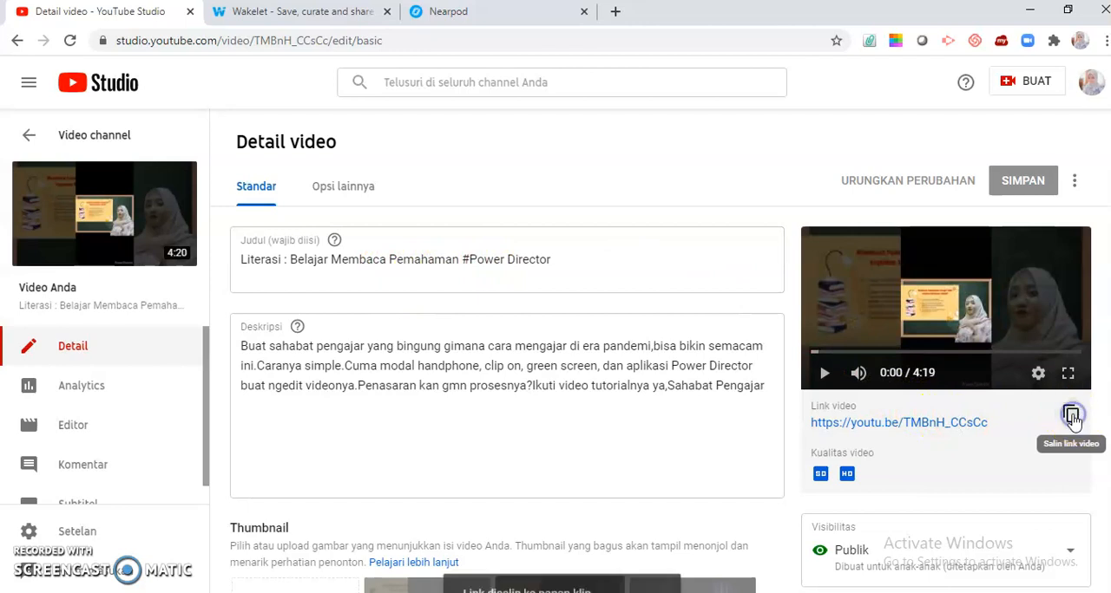
pyautogui.click(456, 11)
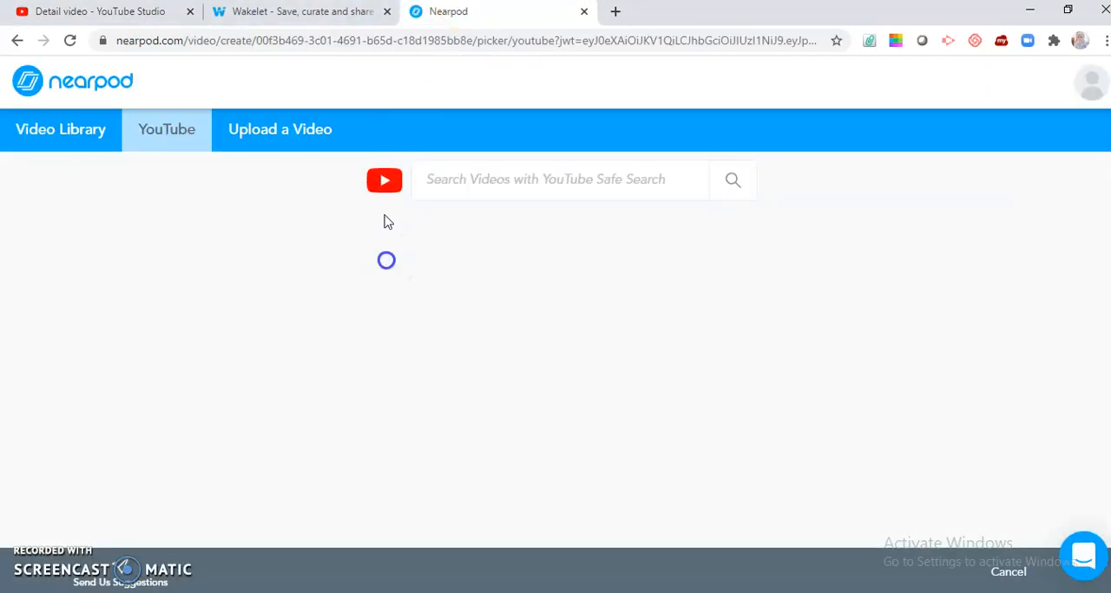
pyautogui.click(442, 184)
pyautogui.write('https://youtu.be/TMBnH_CCsCc')
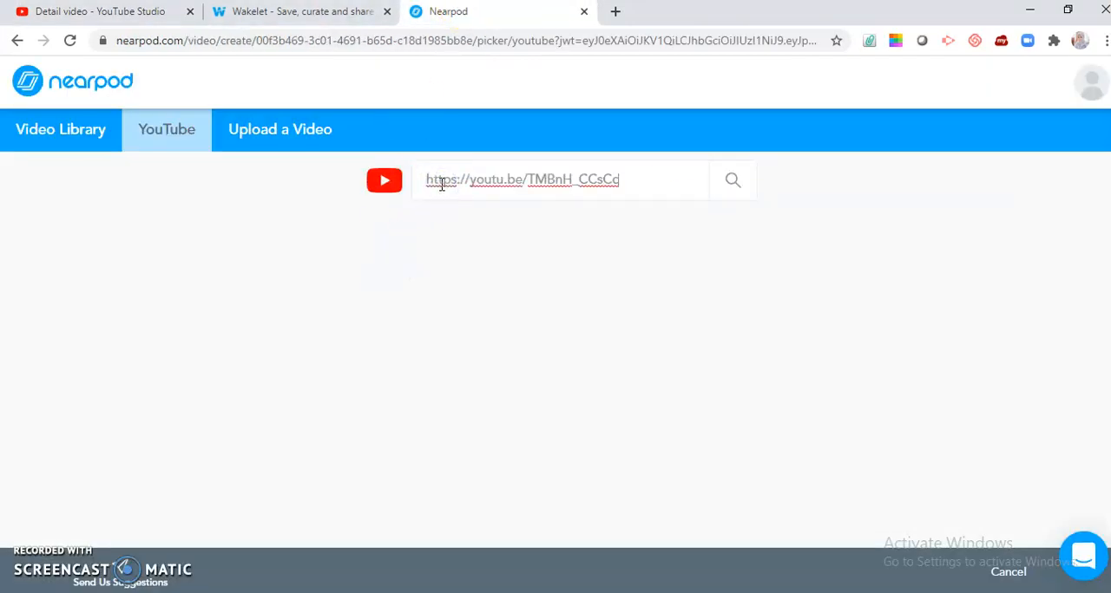
pyautogui.click(732, 183)
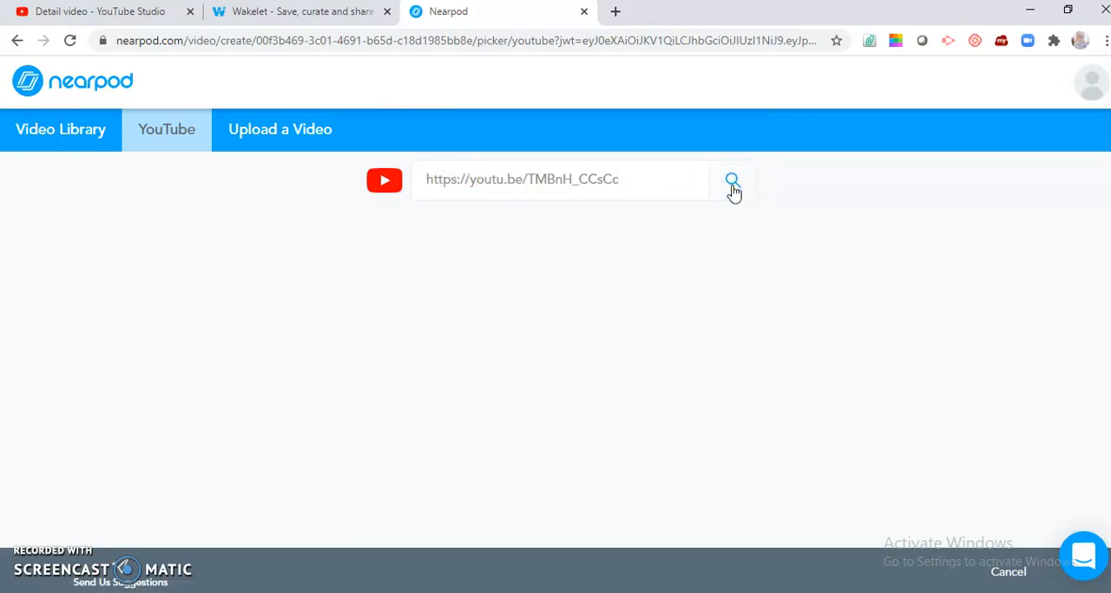
# Step: Add the found YouTube video to the lesson and save it as a video slide without any embedded activity
pyautogui.click(573, 260)
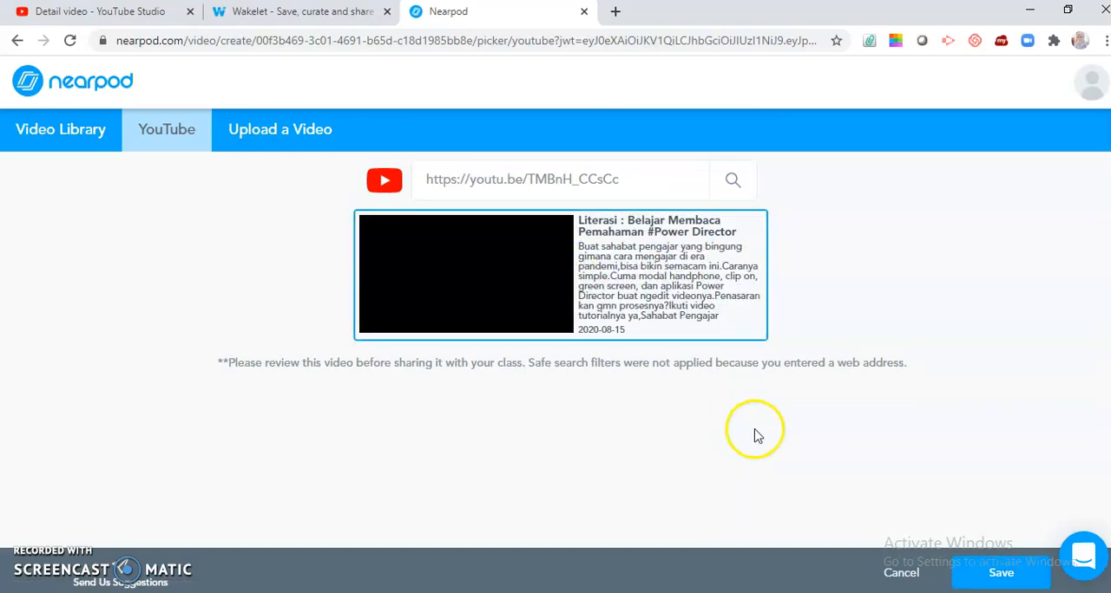
pyautogui.click(987, 573)
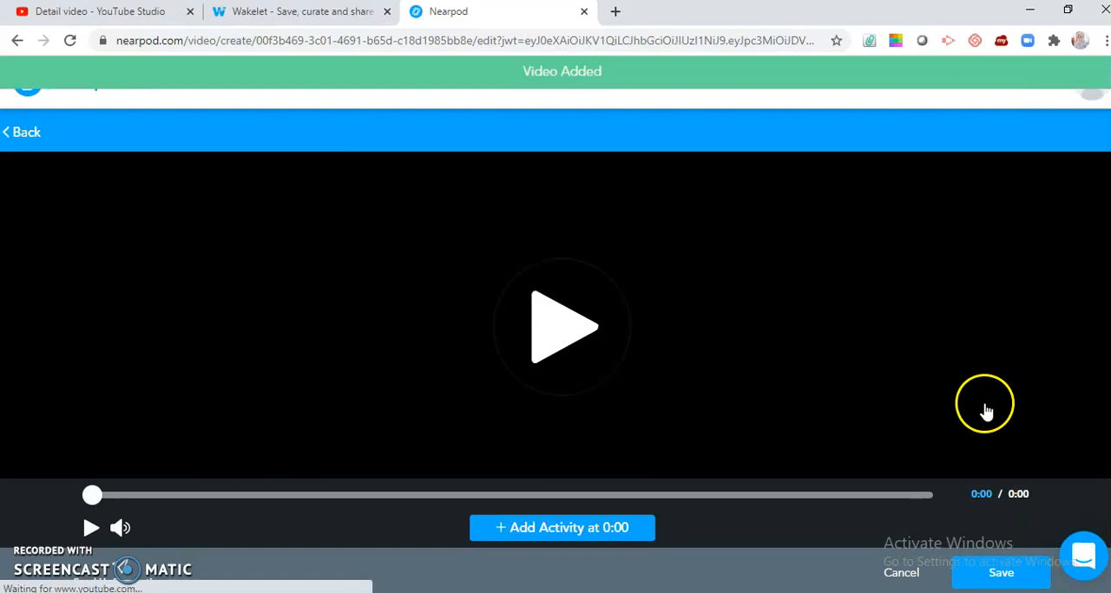
pyautogui.click(1002, 579)
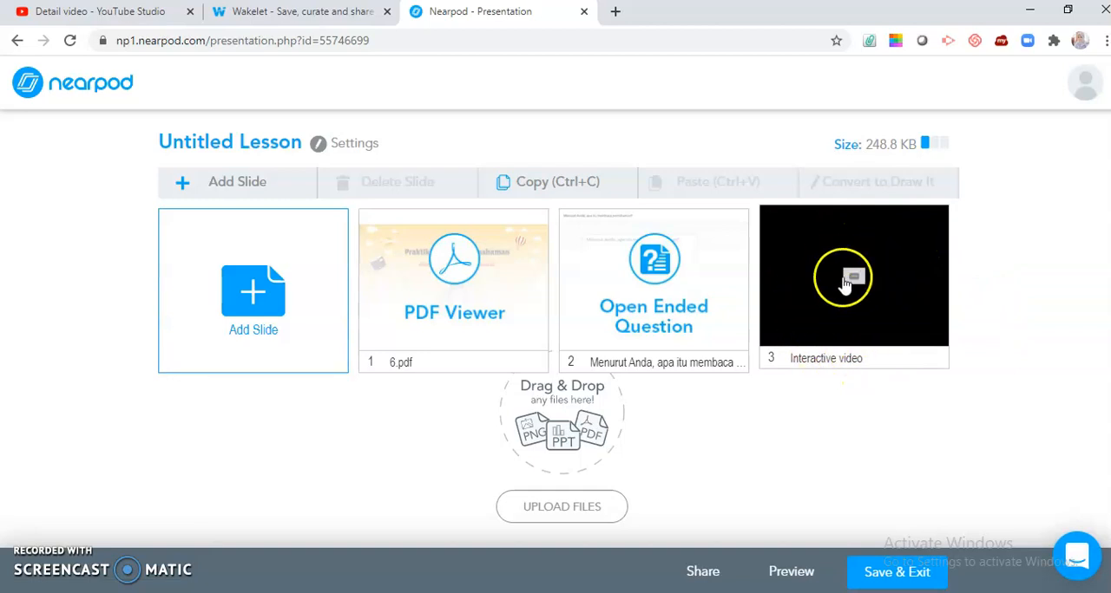
# Step: Start a Time to Climb activity in the lesson and enter the first question "Termasuk ke dalam jenis membaca apakah membaca pemahaman itu?"
pyautogui.click(247, 304)
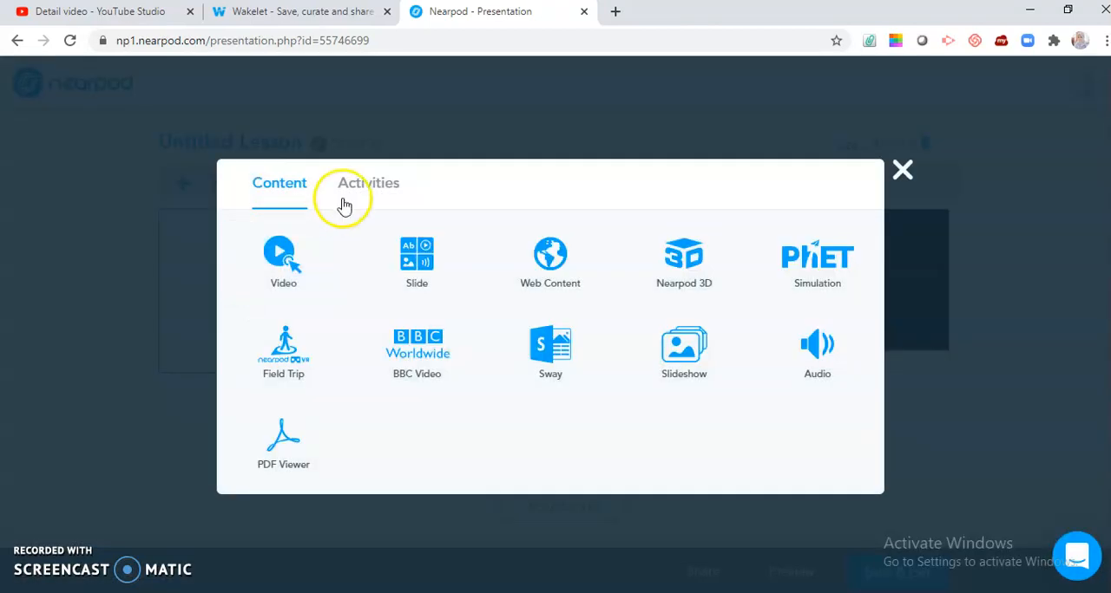
pyautogui.click(364, 193)
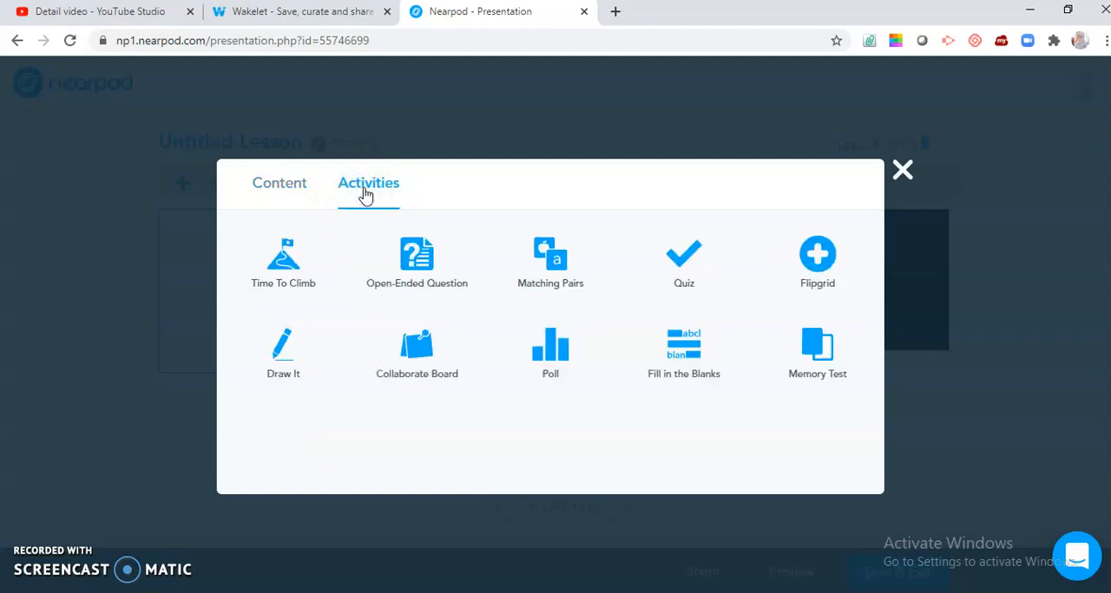
pyautogui.click(281, 258)
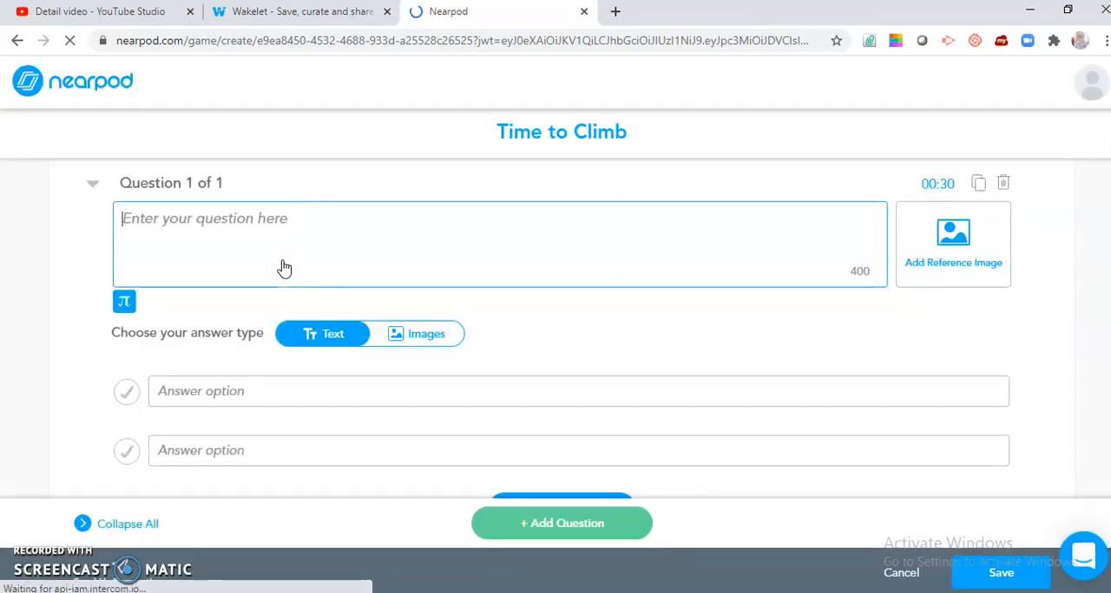
pyautogui.click(266, 228)
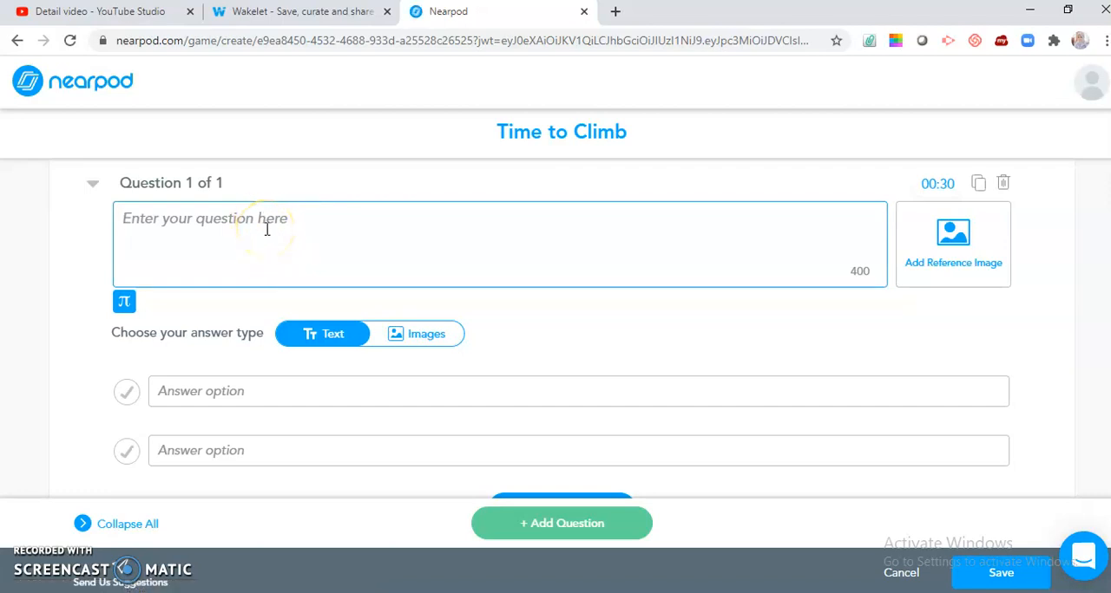
pyautogui.write('Te')
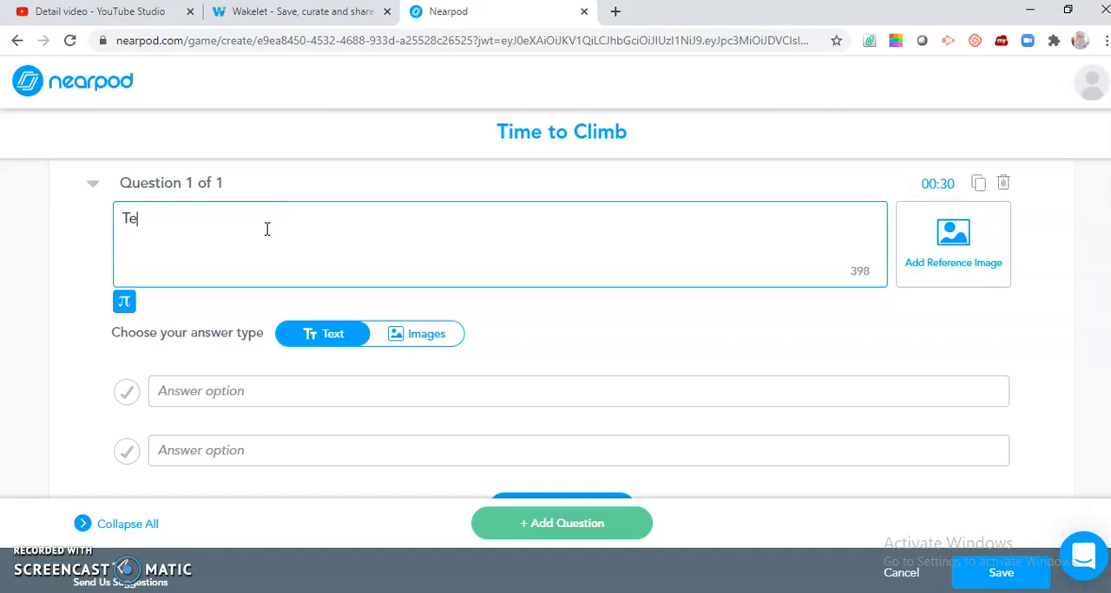
pyautogui.write('rmasuk ke ')
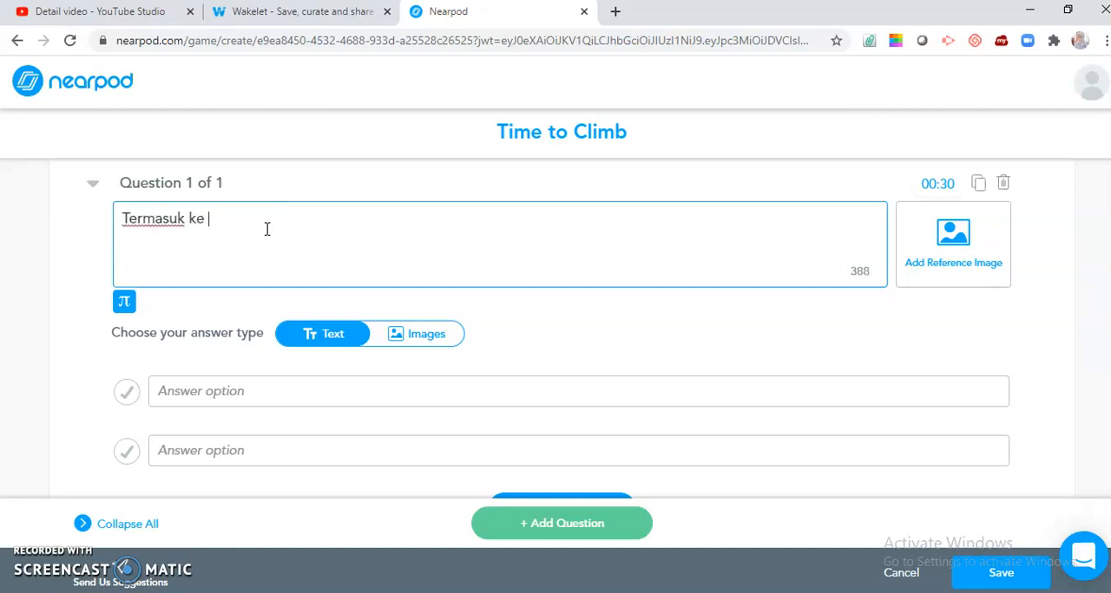
pyautogui.write('dalam jenis membaca apakah membaca ')
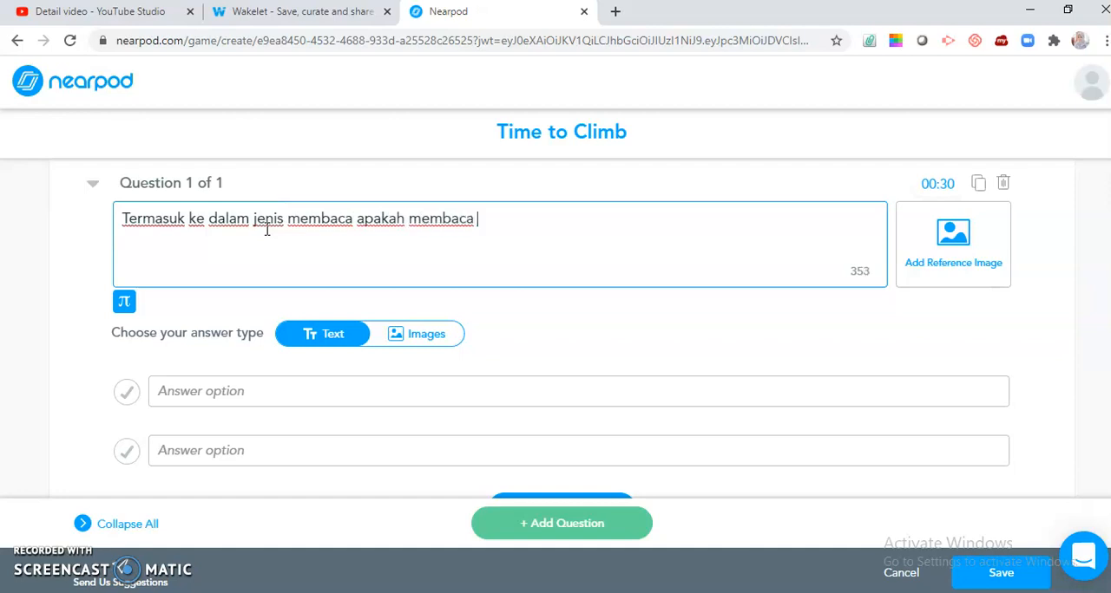
pyautogui.write('oemahaman itu?')
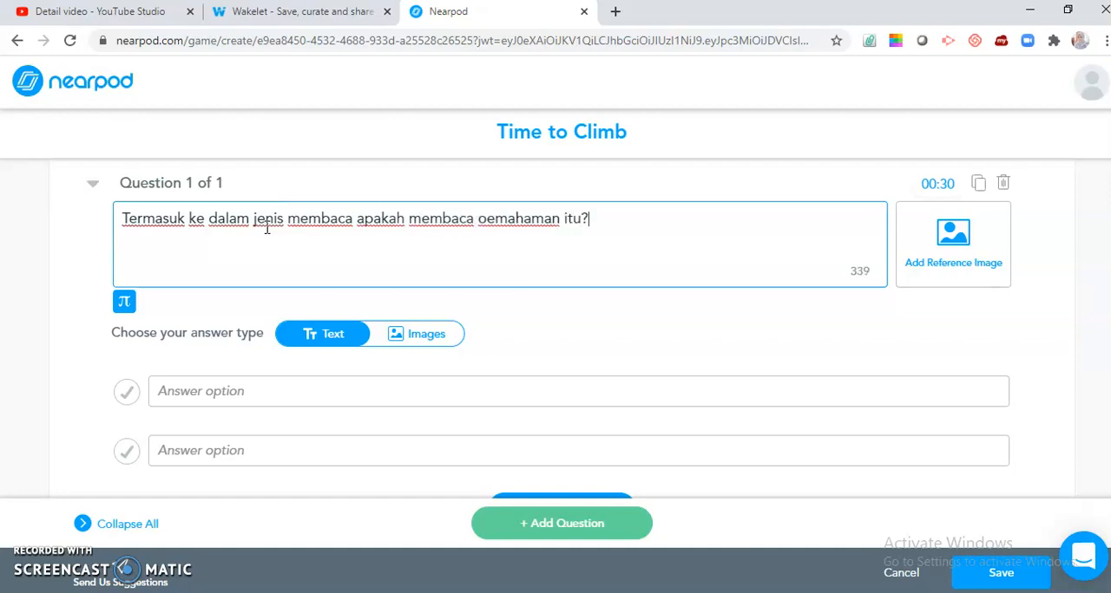
pyautogui.click(484, 218)
pyautogui.press('BackSpace')
pyautogui.write('p')
# Step: Enter the answer options "Membaca intensif" and "Membaca ekstensif" for the first question and mark "Membaca intensif" as correct
pyautogui.click(218, 390)
pyautogui.write('Membaca intensif')
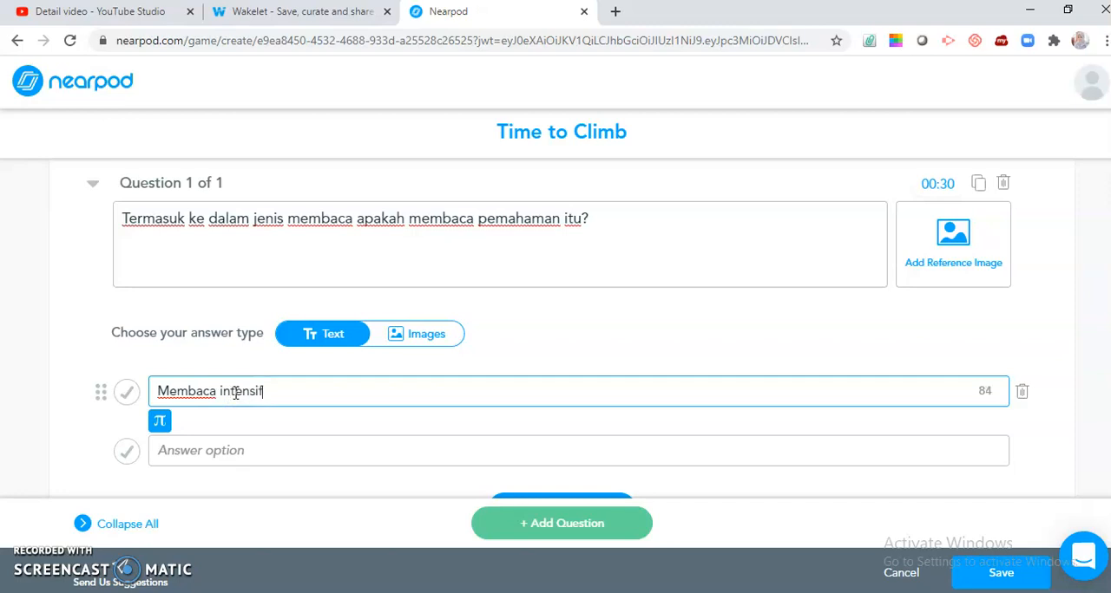
pyautogui.click(208, 451)
pyautogui.write('Membaca ekste')
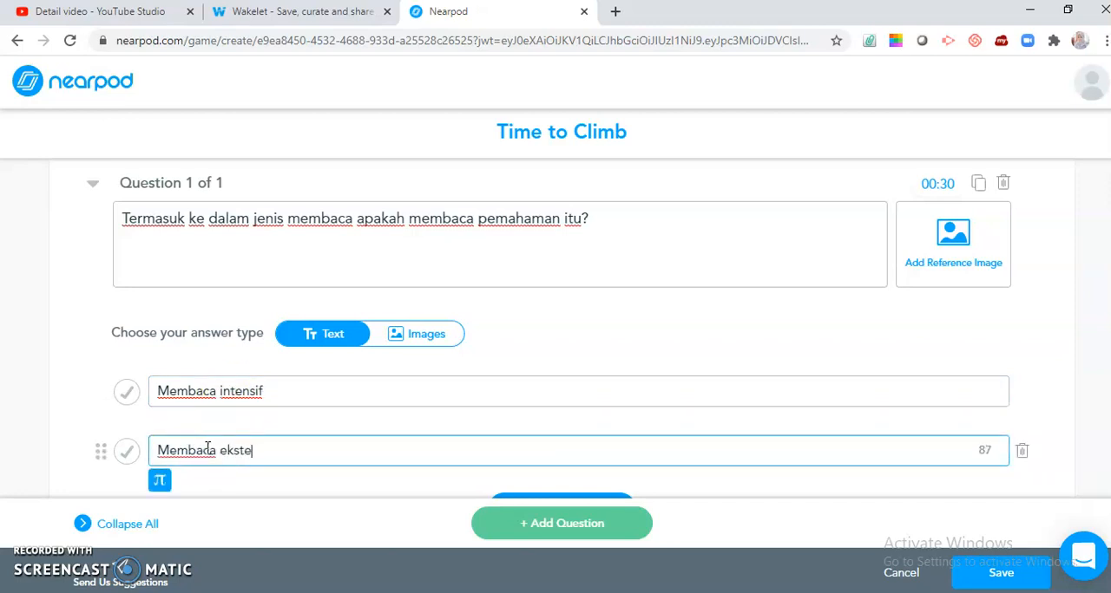
pyautogui.write('nsif')
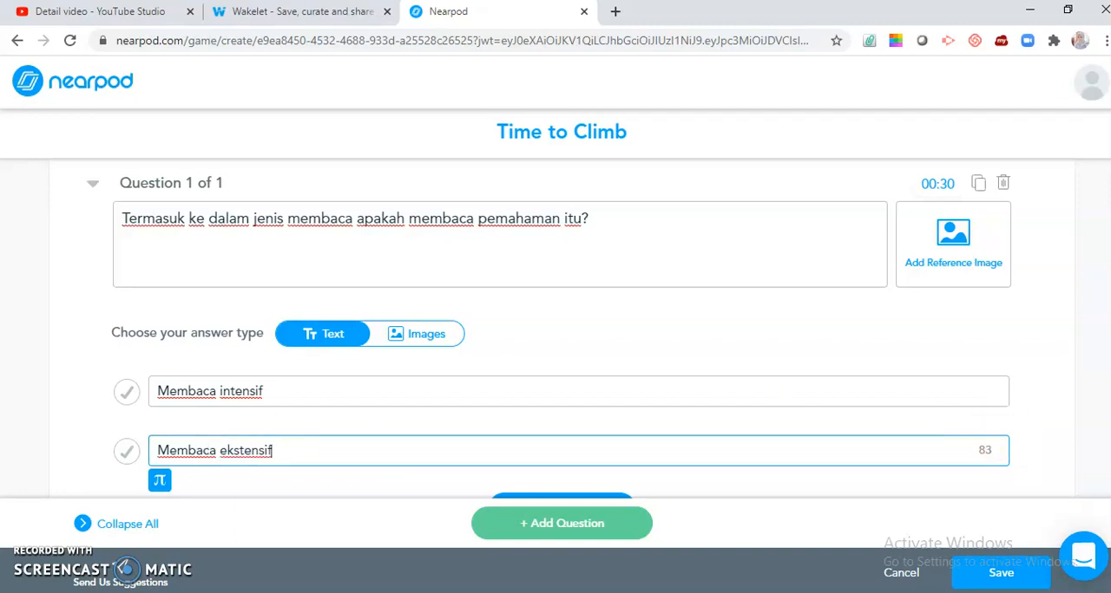
pyautogui.scroll(-1, 561, 330)
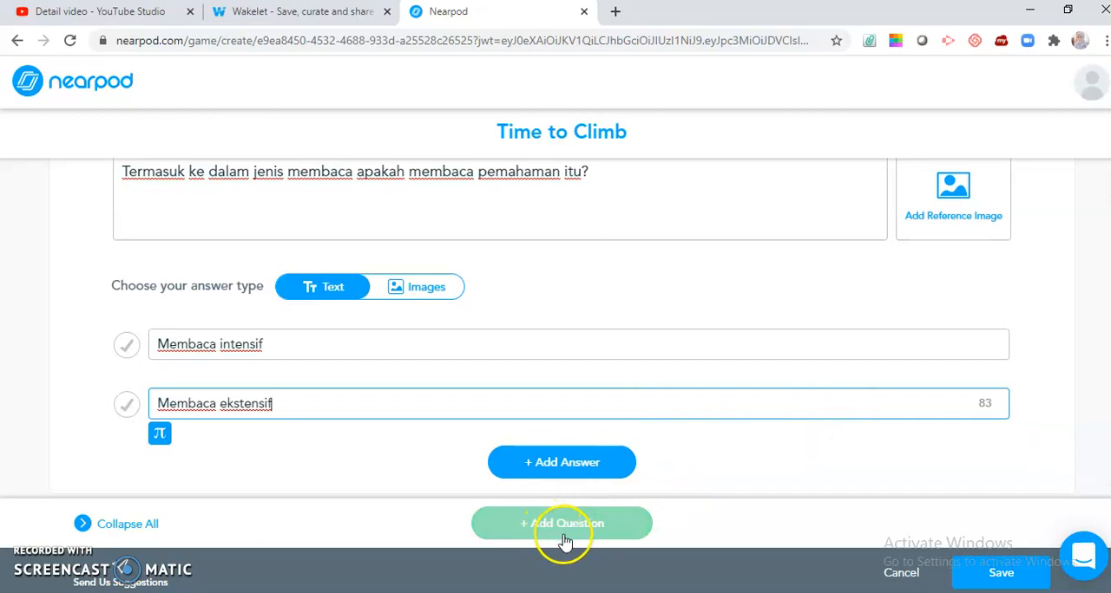
pyautogui.click(127, 348)
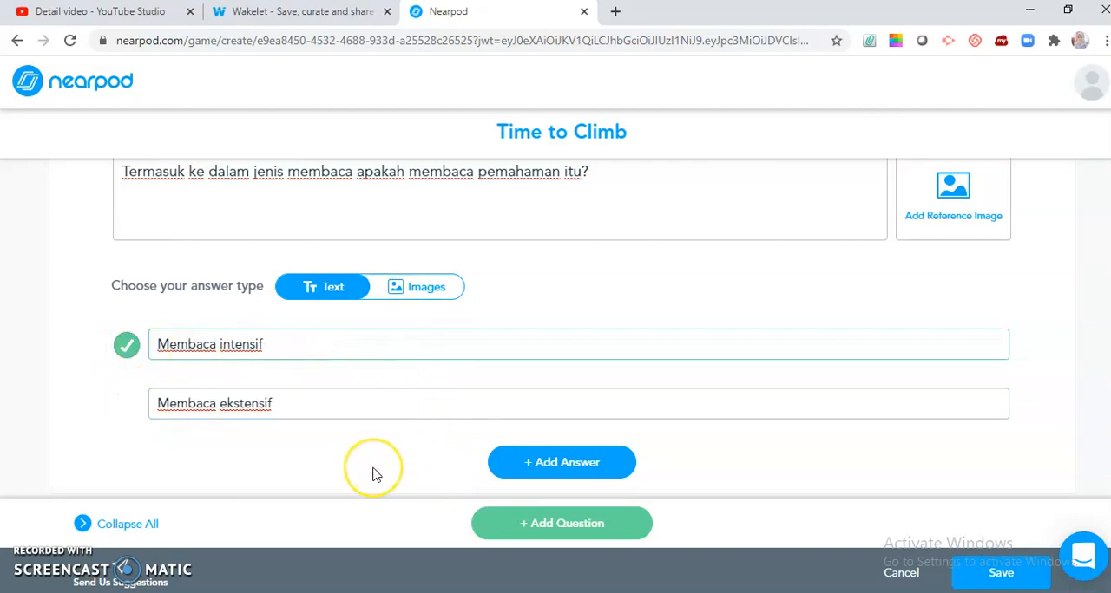
pyautogui.click(307, 344)
pyautogui.click(343, 456)
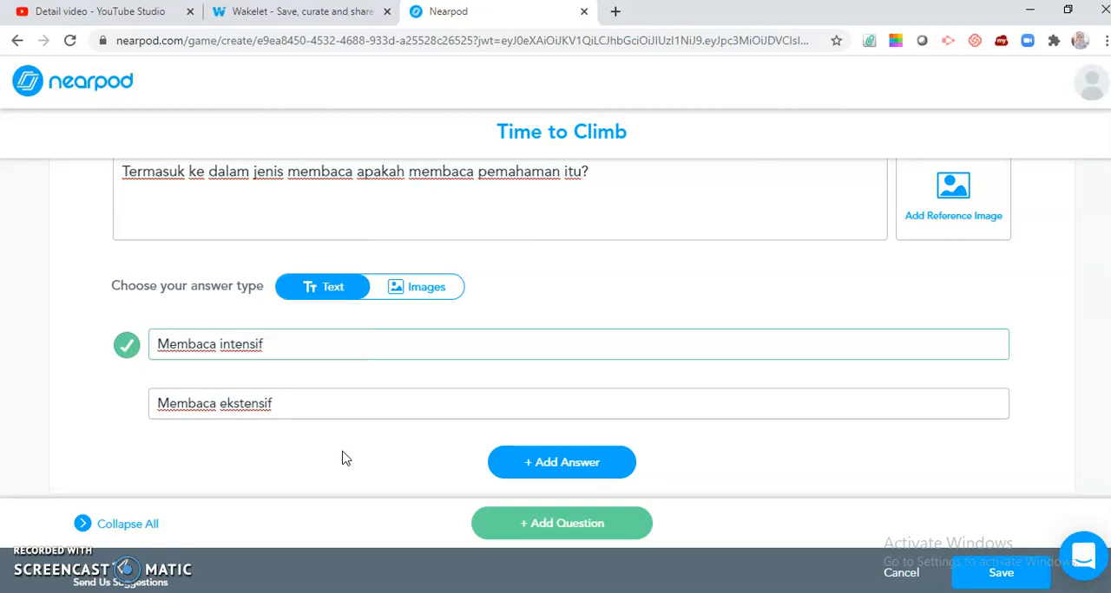
# Step: Add a second question to the Time to Climb quiz reading "Tujuan membaca pemahaman adalah ..."
pyautogui.click(518, 525)
pyautogui.click(462, 225)
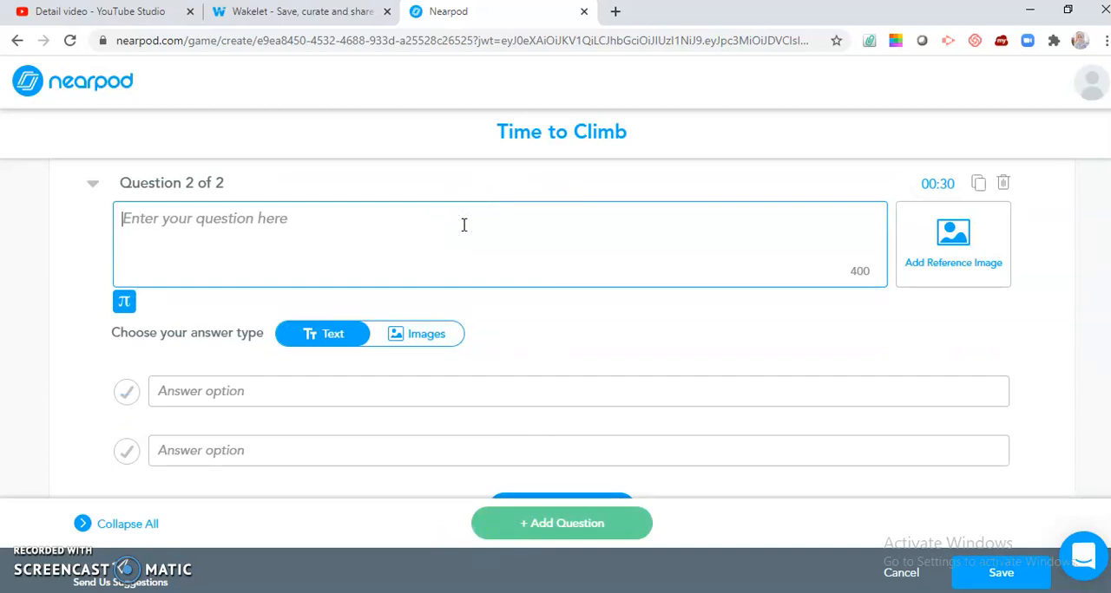
pyautogui.write('Jenis membaca pemahaman y')
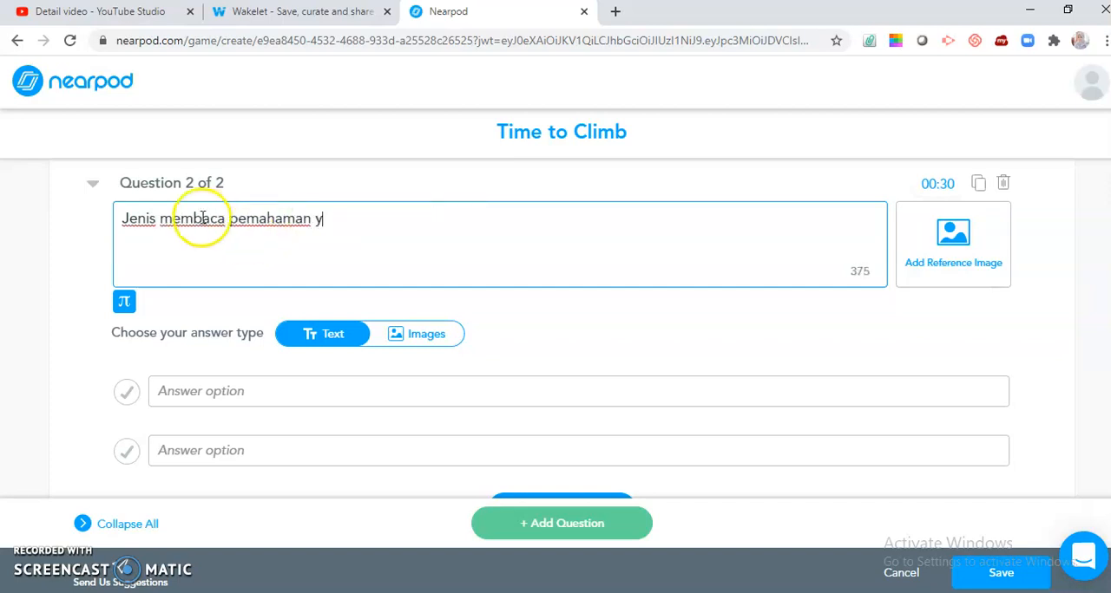
pyautogui.click(157, 219)
pyautogui.press('BackSpace')
pyautogui.press('BackSpace')
pyautogui.press('BackSpace')
pyautogui.press('BackSpace')
pyautogui.press('BackSpace')
pyautogui.write('Tujuan')
pyautogui.click(337, 219)
pyautogui.press('BackSpace')
pyautogui.write('adalah ...')
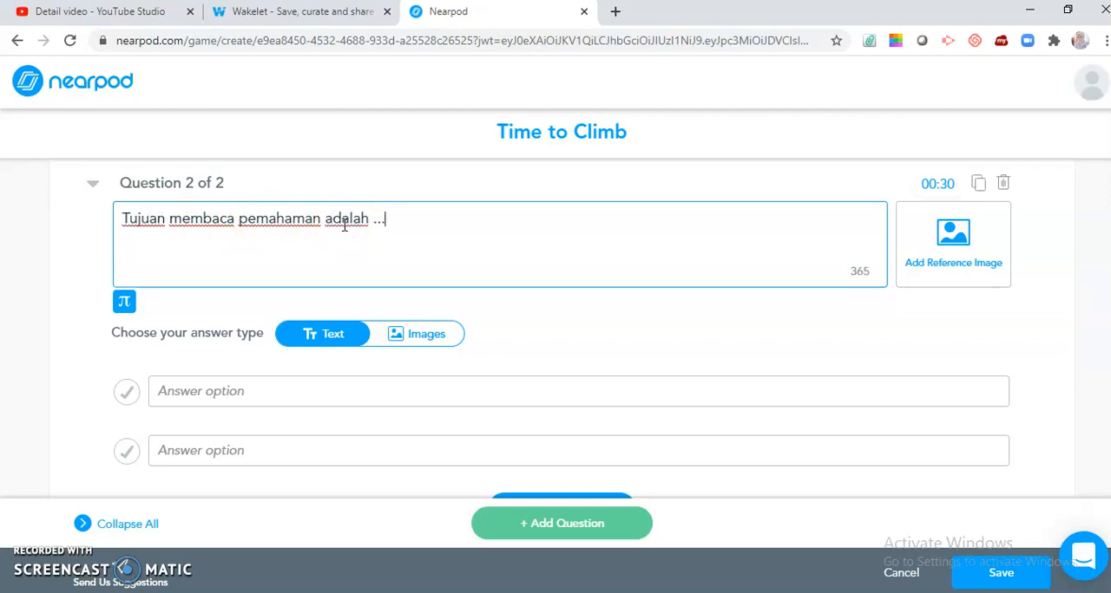
# Step: Enter "Untuk mendapatkan informasi tersurat" as the first answer option of the second question
pyautogui.click(227, 390)
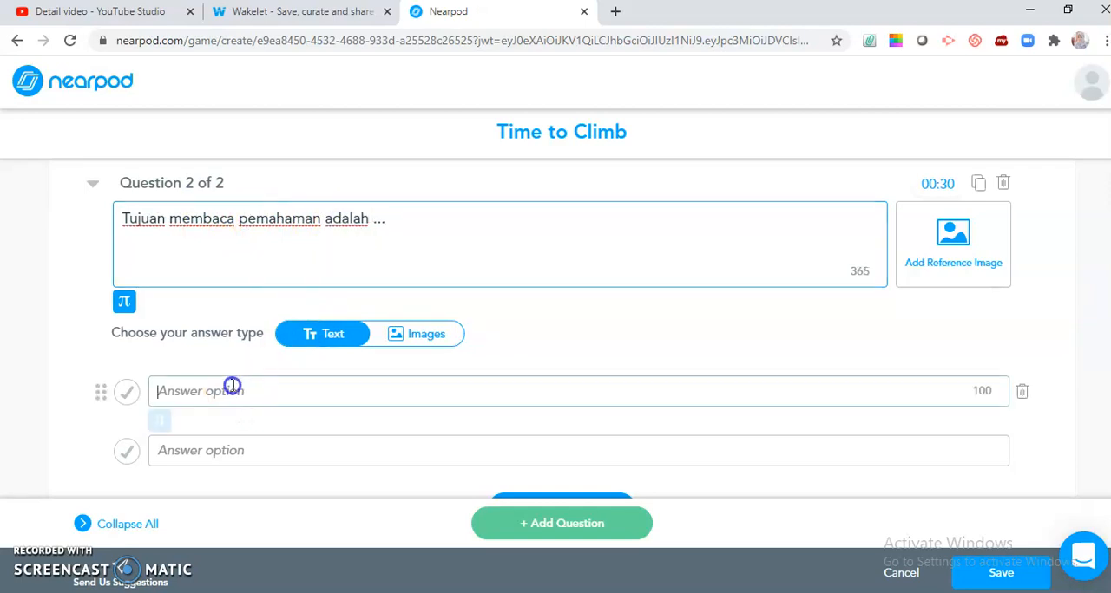
pyautogui.write('Untuk mendapatkan ')
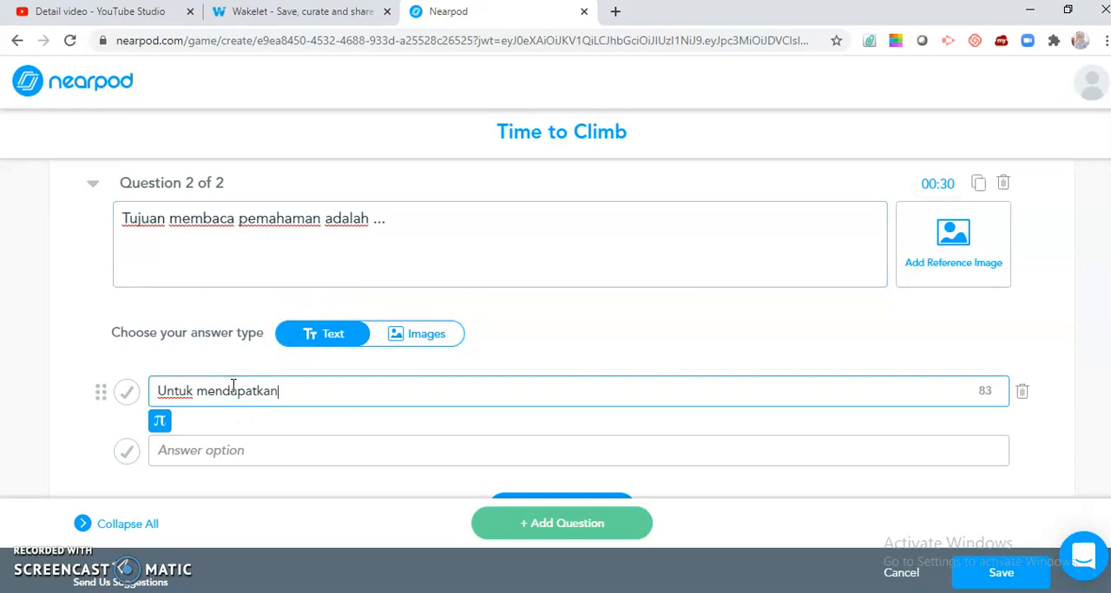
pyautogui.write('informasi tersurat')
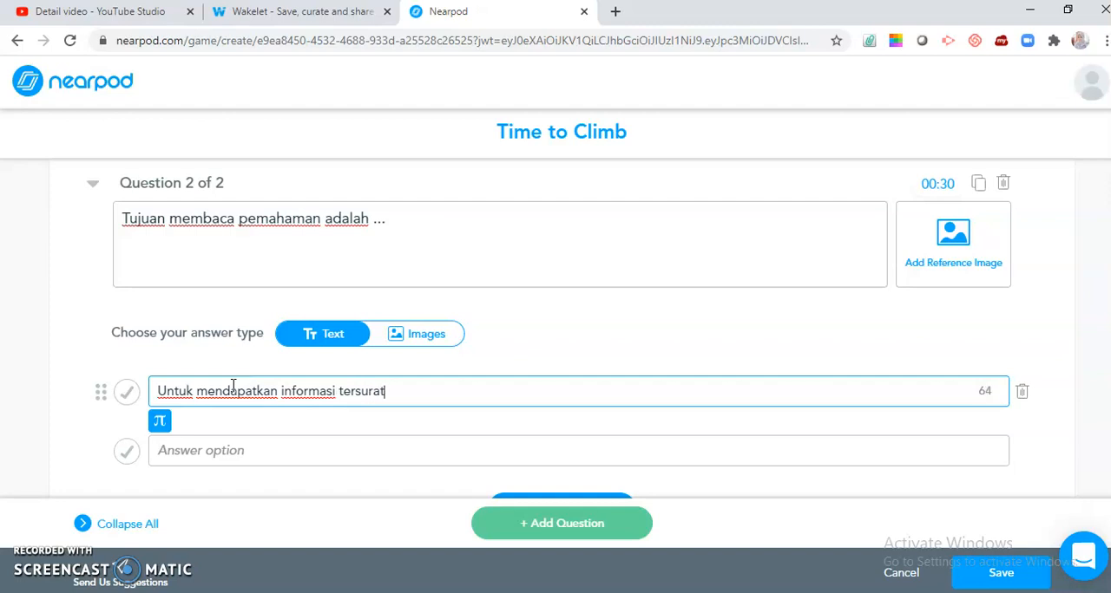
# Step: Enter "Untuk mendapatkan informasi detail dari suatu bacaan" as the second answer option and append "dari suatu bacaan" to the first option
pyautogui.click(222, 440)
pyautogui.write('Untuk mendapatkan informasi detail dari')
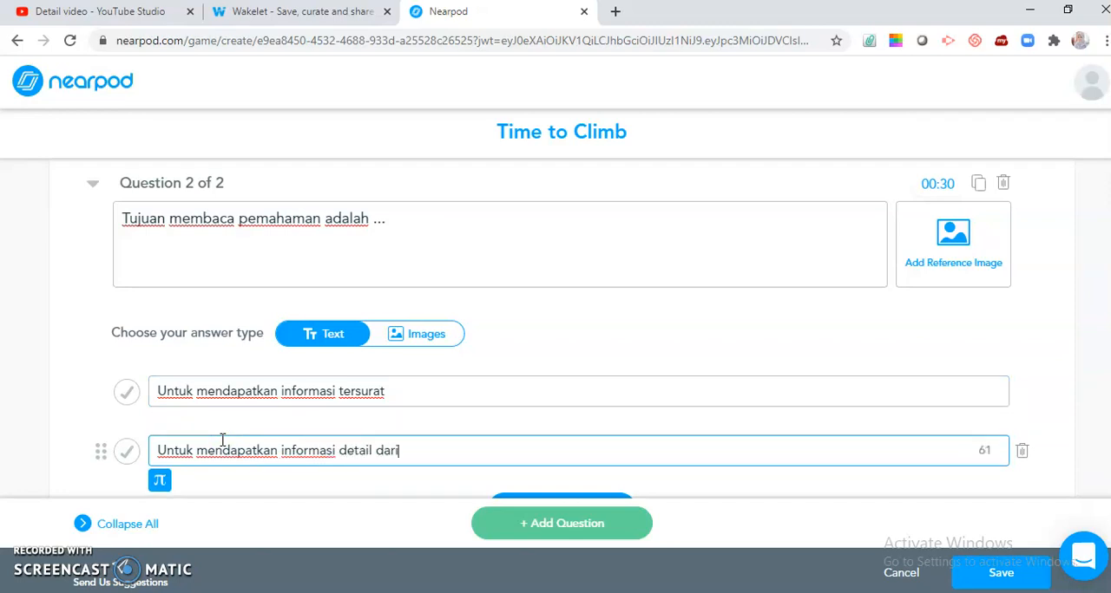
pyautogui.write(' suatu bacaan')
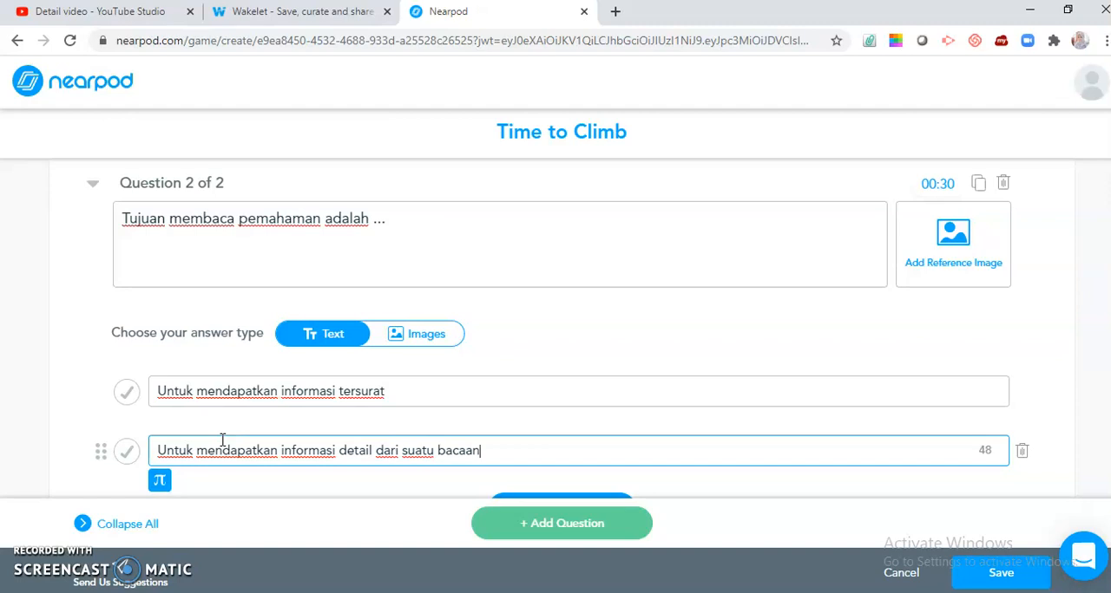
pyautogui.click(403, 398)
pyautogui.write('dari suatu bacaan')
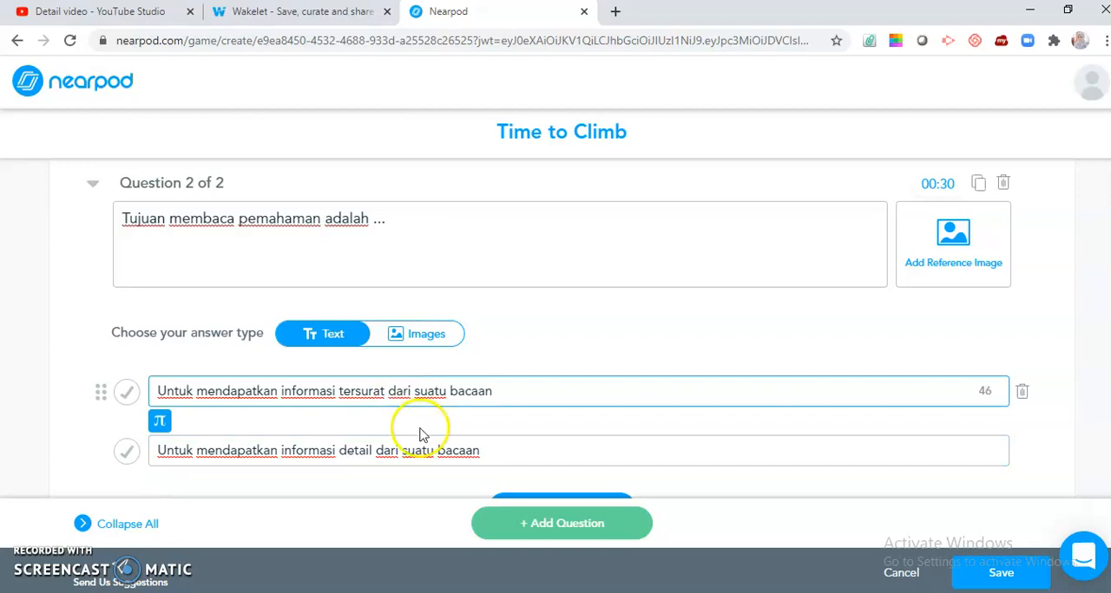
# Step: Mark the second answer option of the second question as correct and save the Time to Climb activity
pyautogui.click(127, 452)
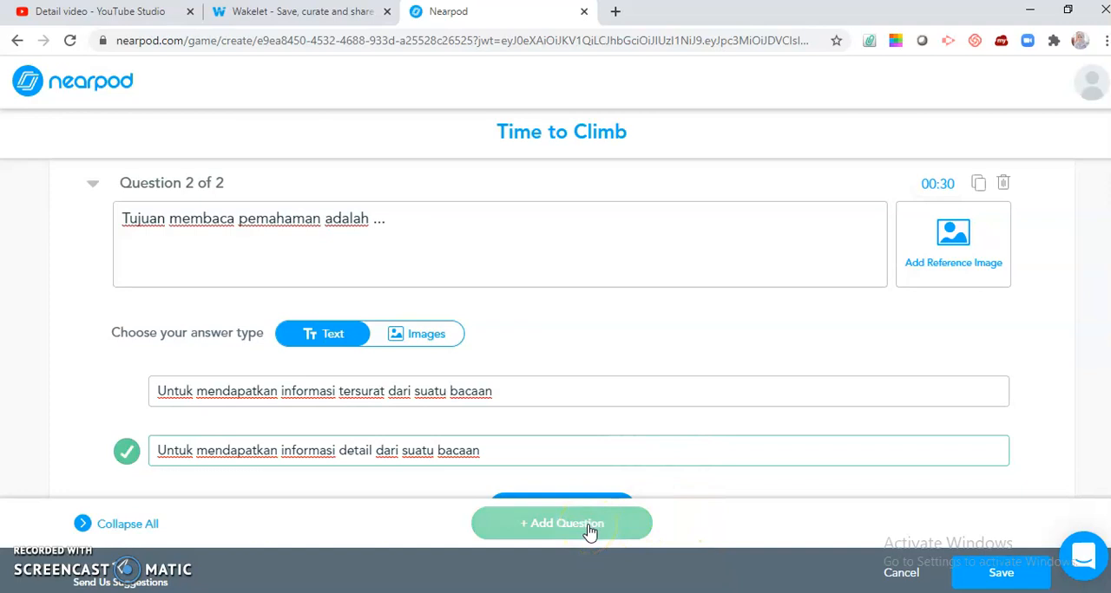
pyautogui.click(971, 571)
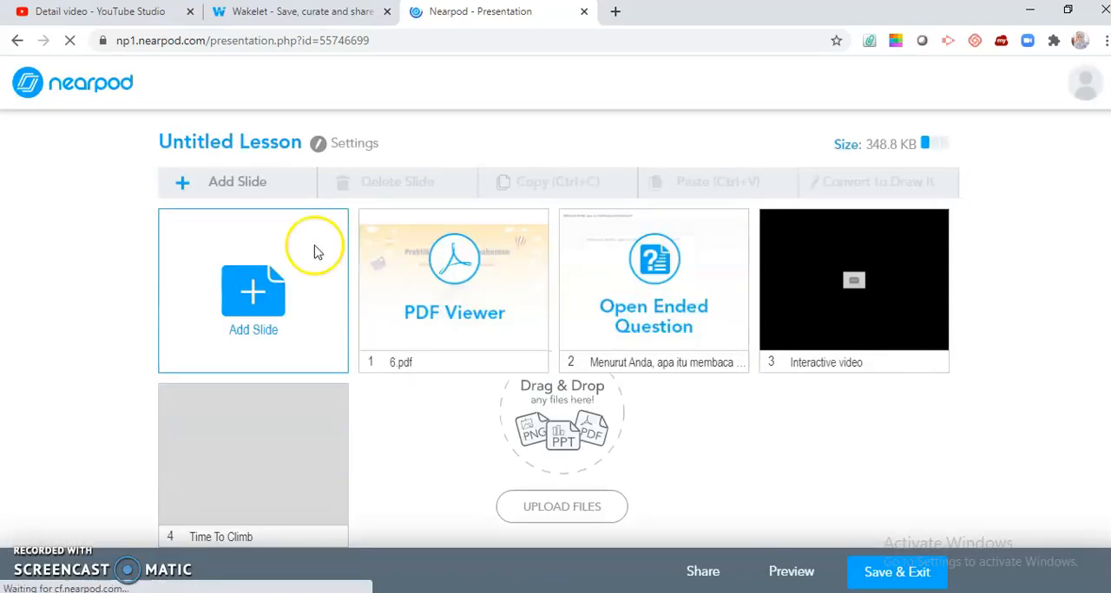
# Step: Add a PDF Viewer slide with the "Salinan Newsletter Template - Page 2" PDF from the Downloads folder
pyautogui.click(269, 299)
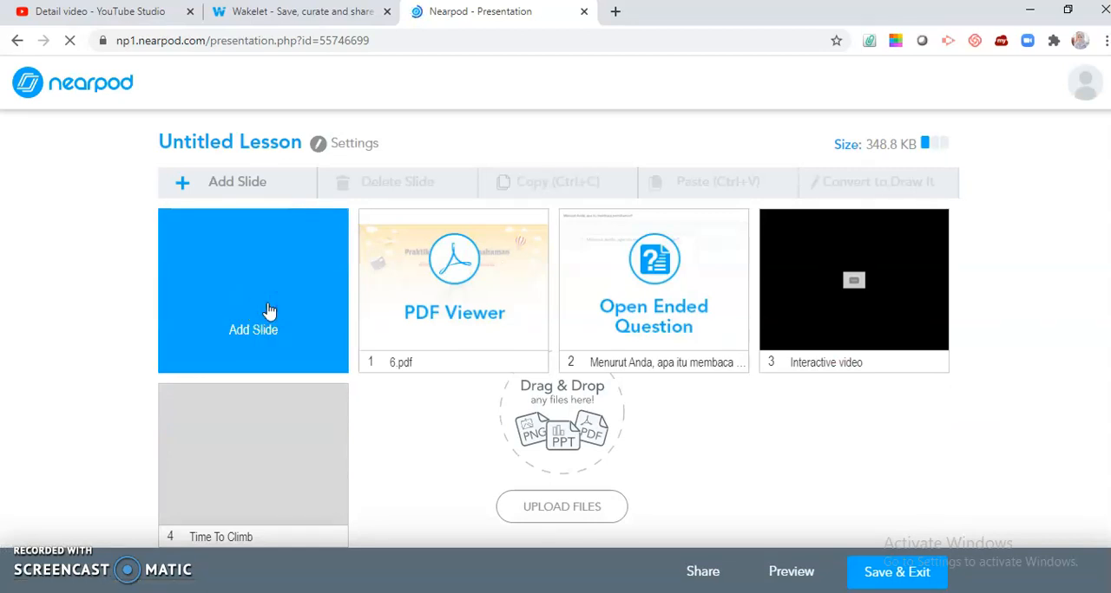
pyautogui.click(269, 304)
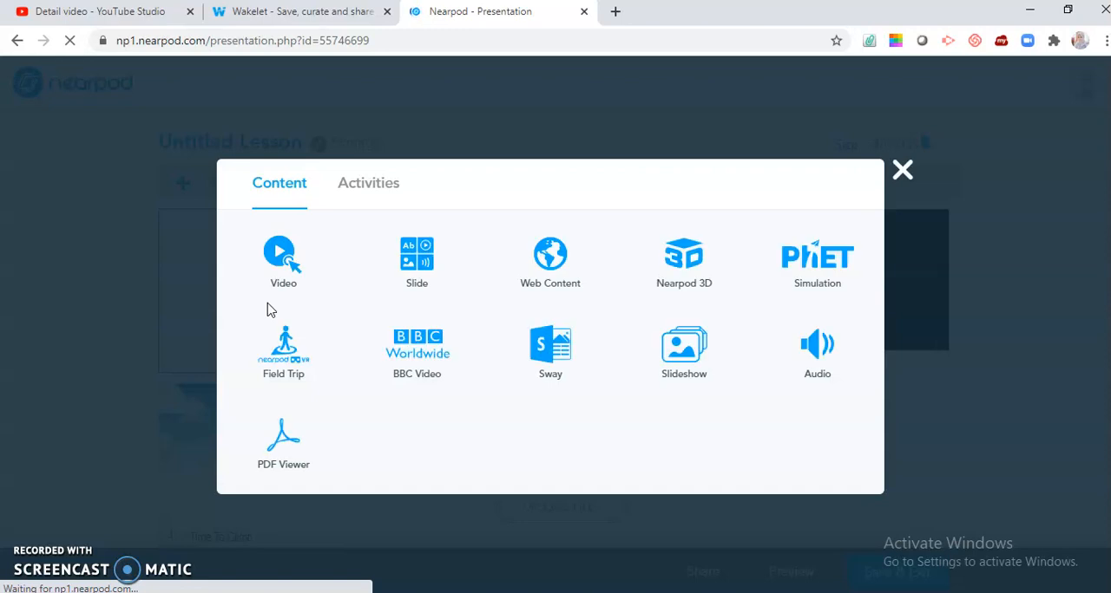
pyautogui.click(289, 429)
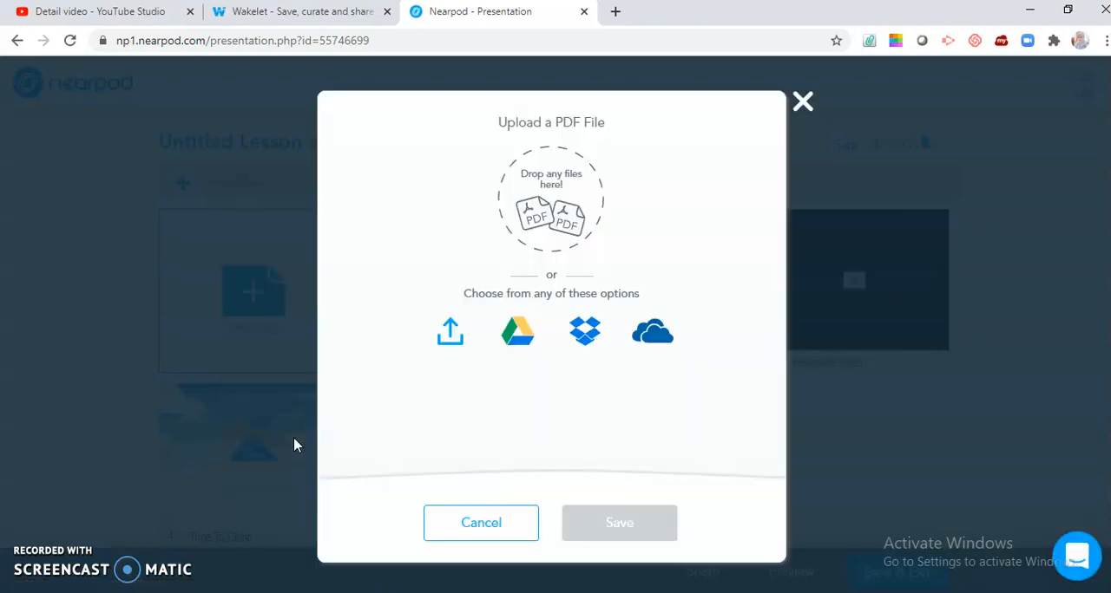
pyautogui.click(445, 333)
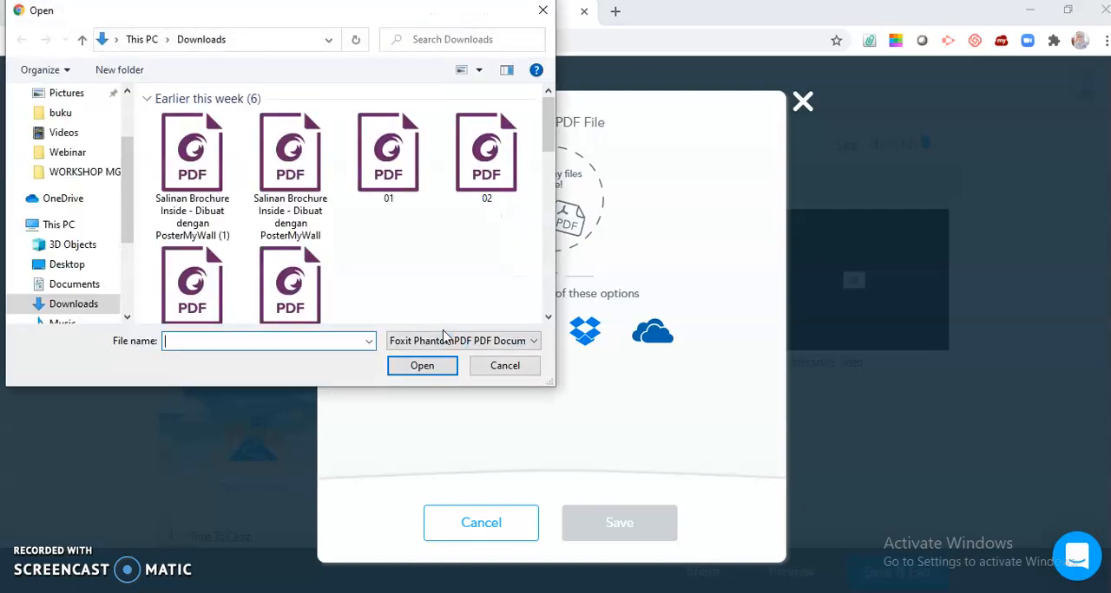
pyautogui.click(294, 286)
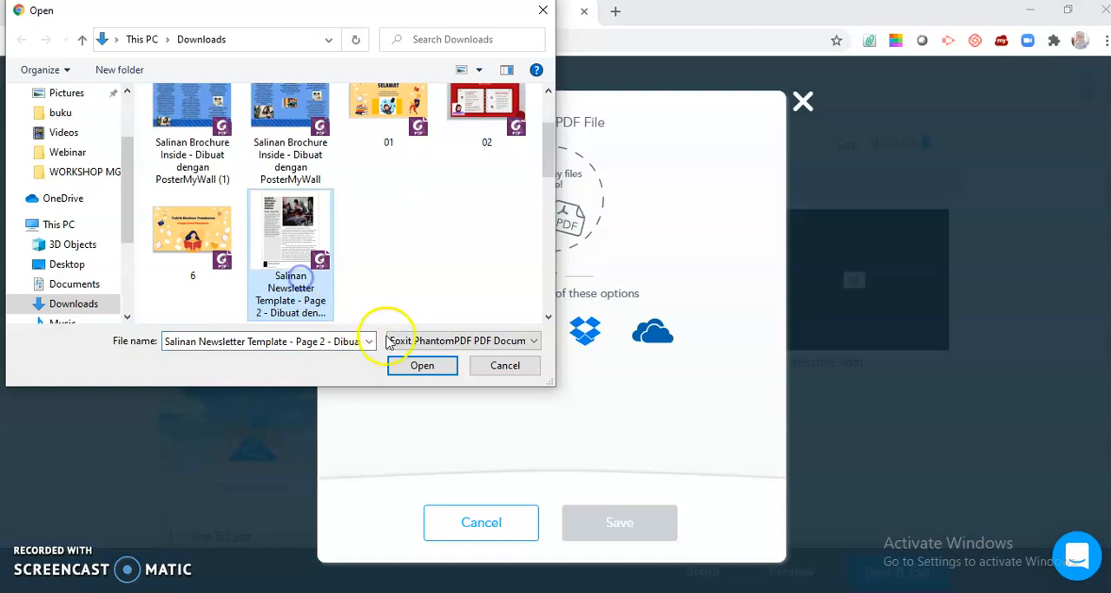
pyautogui.click(420, 365)
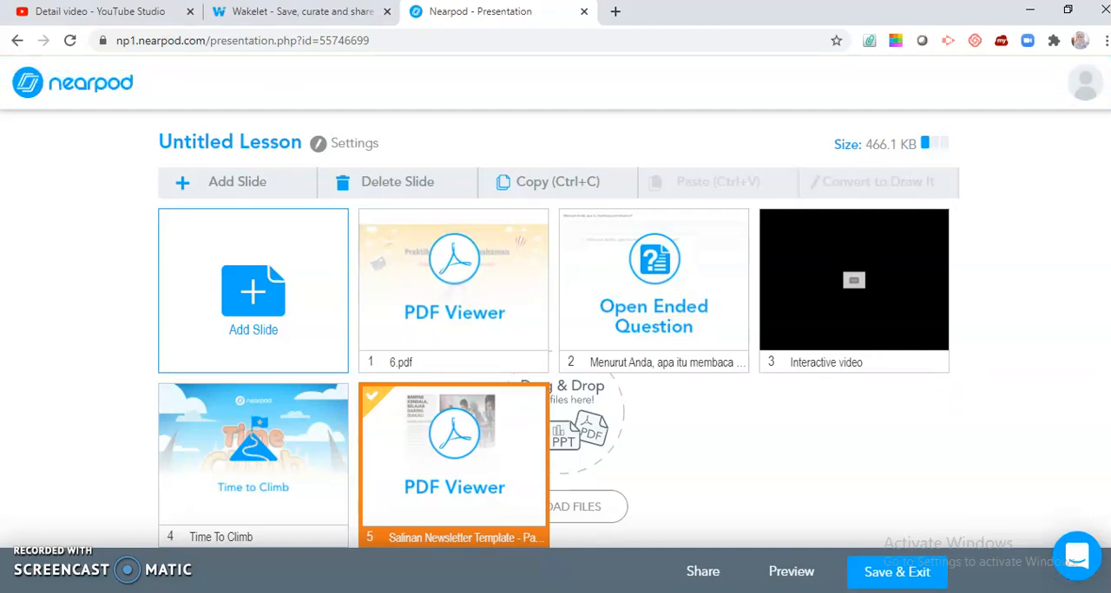
# Step: Add a Quiz activity as a new slide of the lesson and start its first question
pyautogui.click(246, 304)
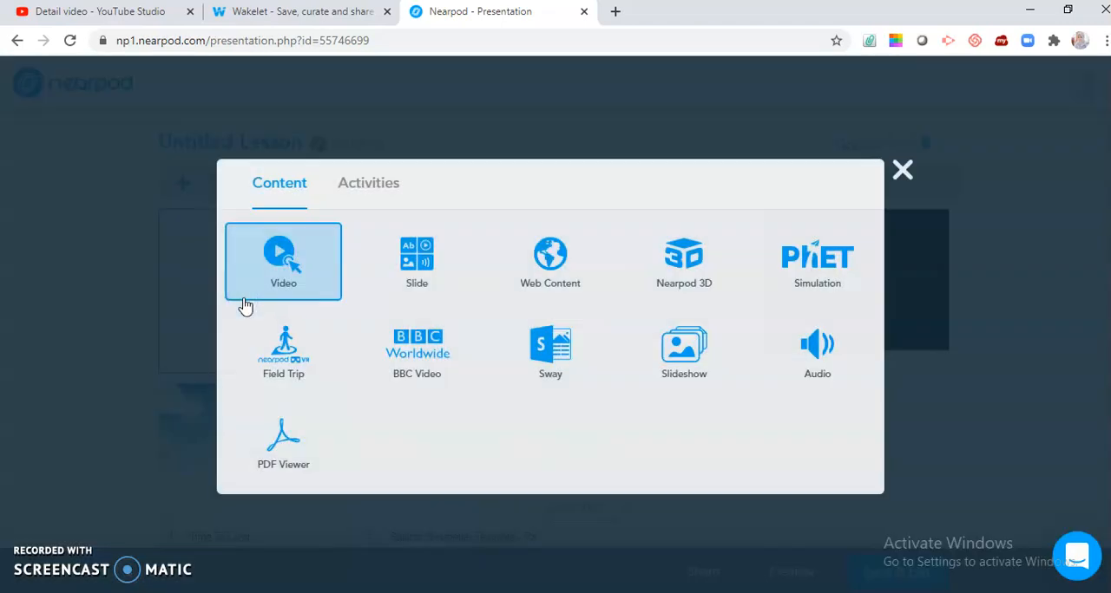
pyautogui.click(359, 185)
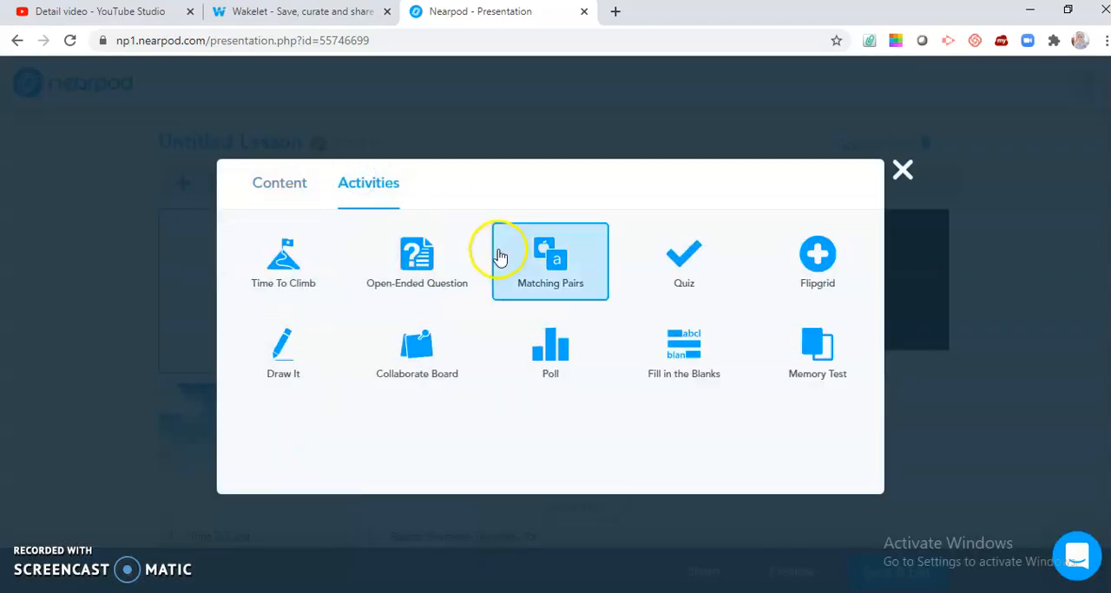
pyautogui.click(708, 267)
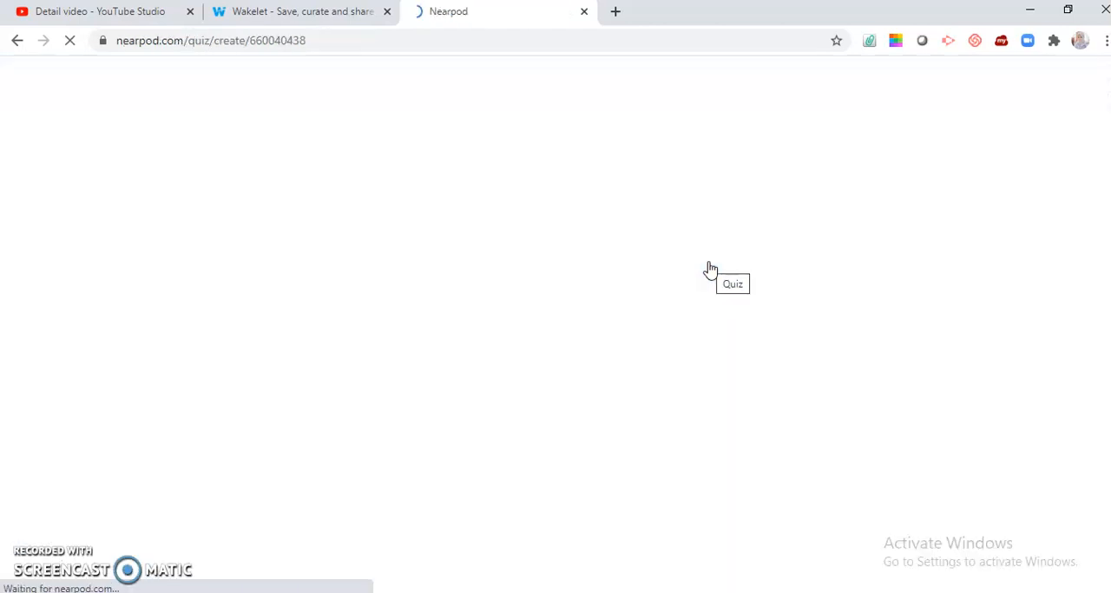
pyautogui.click(551, 255)
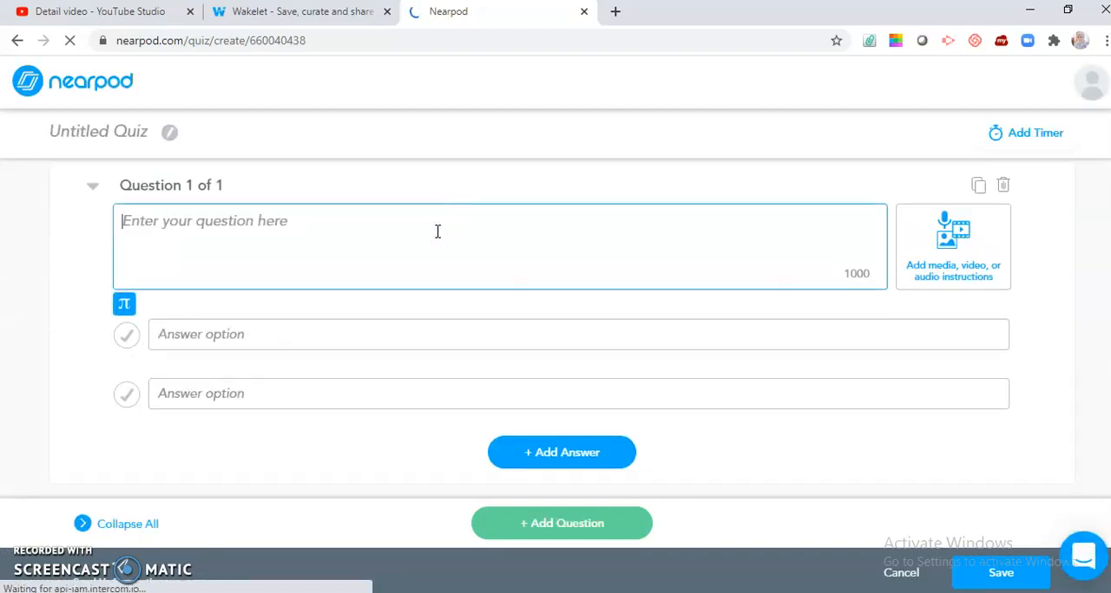
# Step: Enter "Berikut ini kendala pembelajaran daring di Kota Tangerang adalah..." as the first quiz question
pyautogui.write('Berikut ini kendalahpemb')
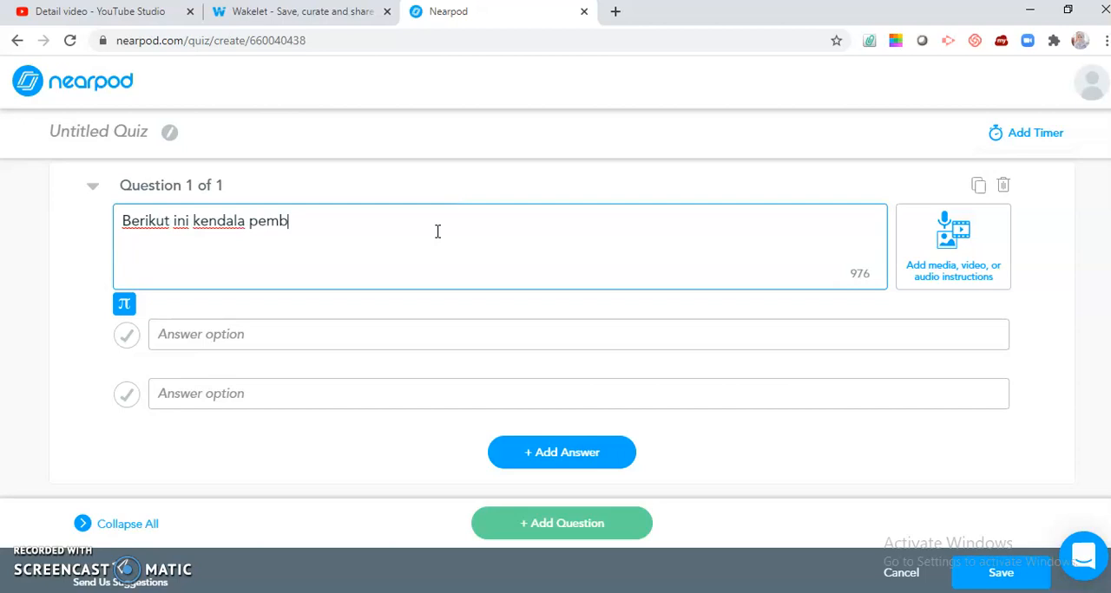
pyautogui.write('elajaran daring di Kota Tangeranga dala')
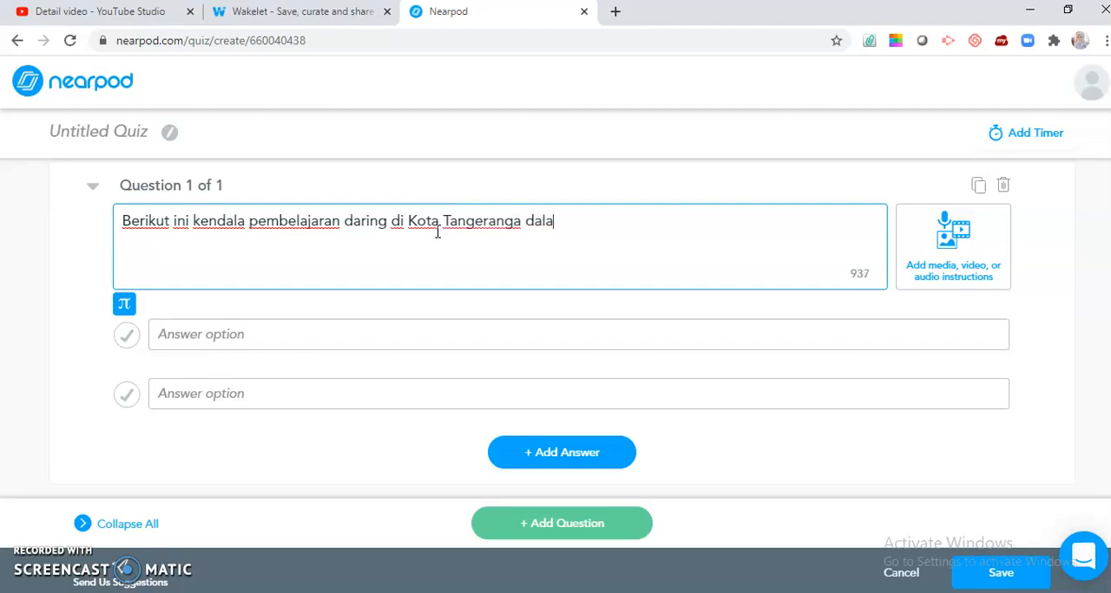
pyautogui.click(517, 222)
pyautogui.press('BackSpace')
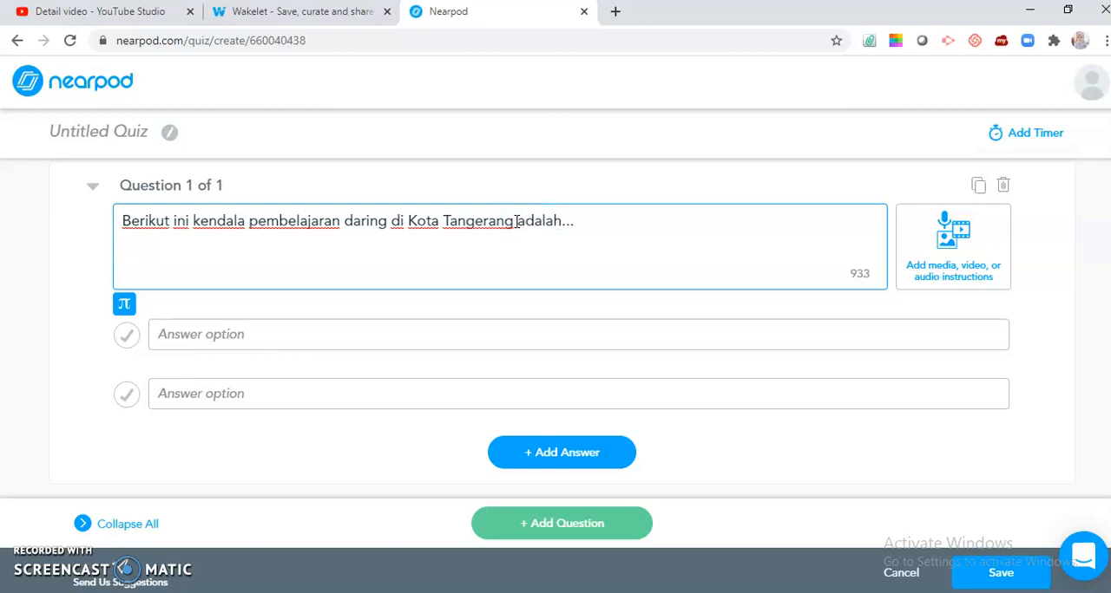
# Step: Enter "Siswa tidak memiliki kuota" as the first answer option of the quiz question
pyautogui.click(274, 332)
pyautogui.write('Siswa t')
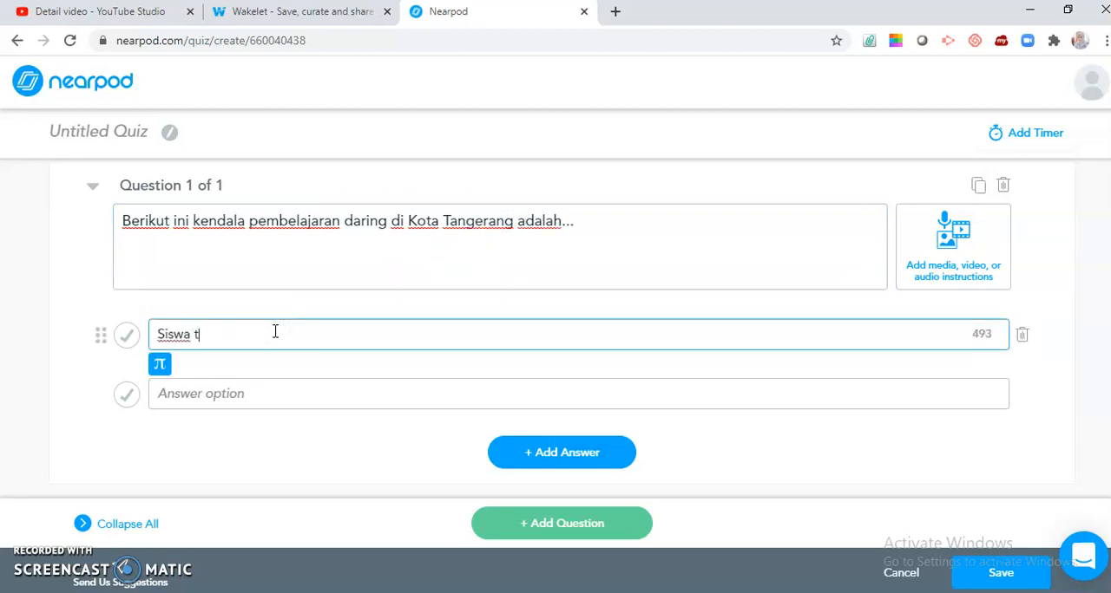
pyautogui.write('idak memiliki')
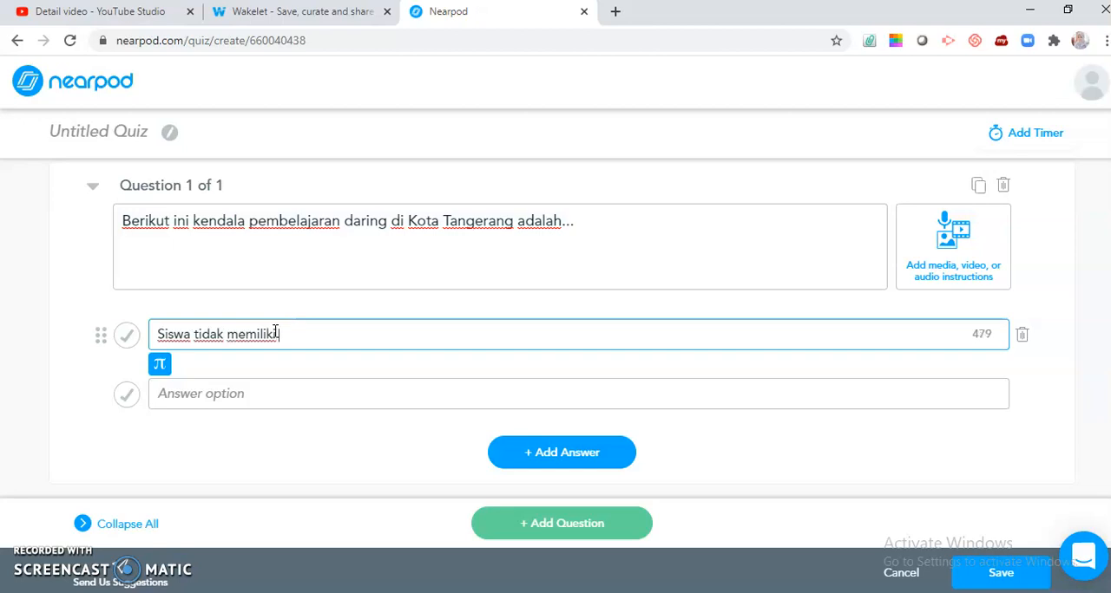
pyautogui.write(' kuota')
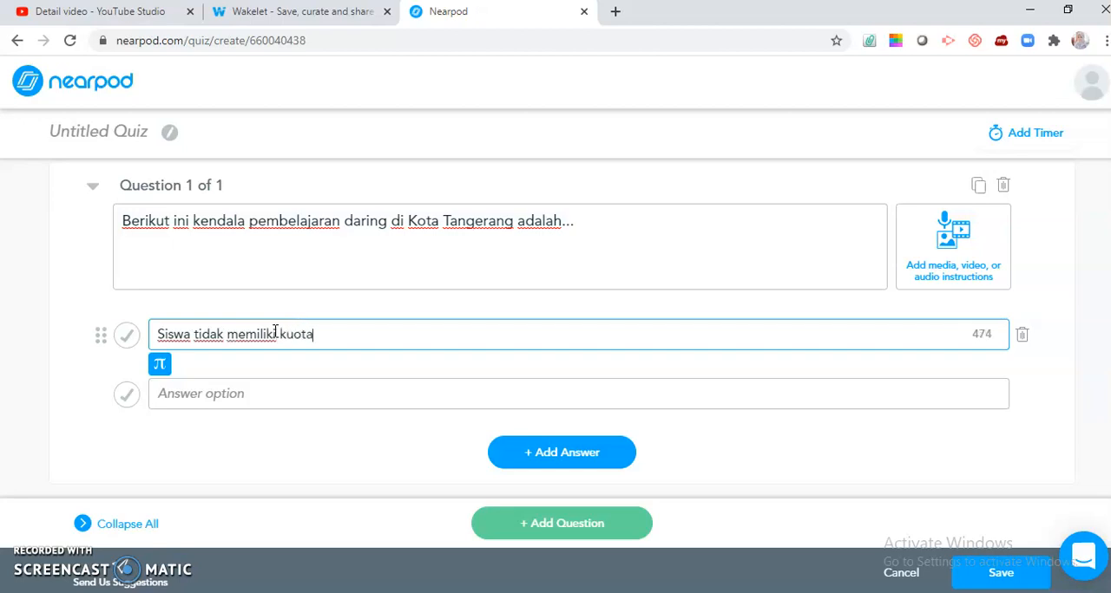
# Step: Enter "Siswa tidak memiliki telepon pintar dan laptop" as the second answer option of the quiz question
pyautogui.click(219, 392)
pyautogui.write('Siswa tidak memiliki')
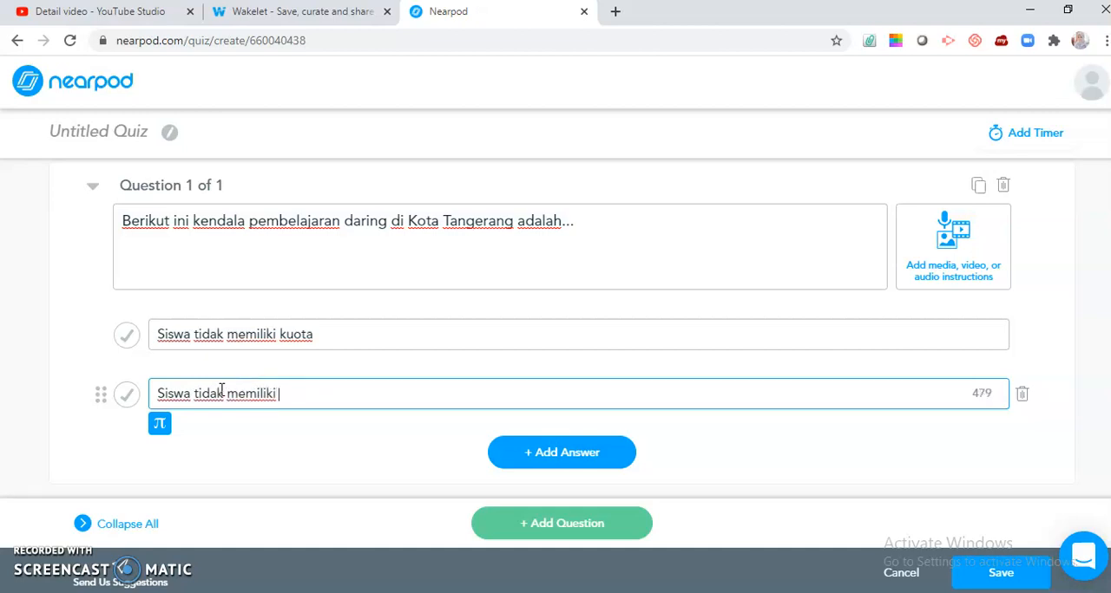
pyautogui.write('telepon p')
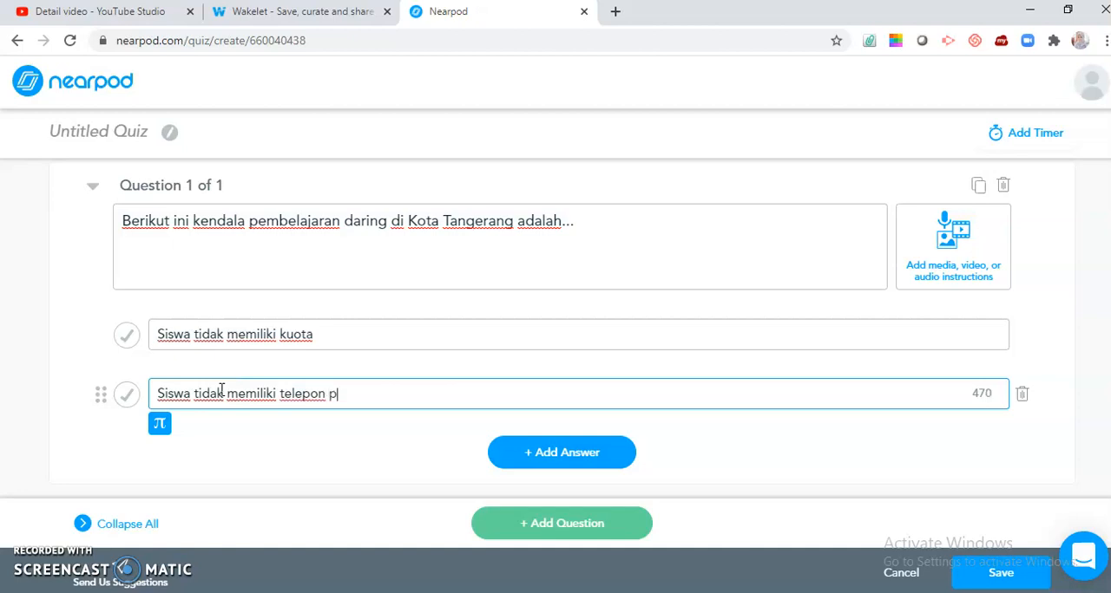
pyautogui.write('intar dan laptop')
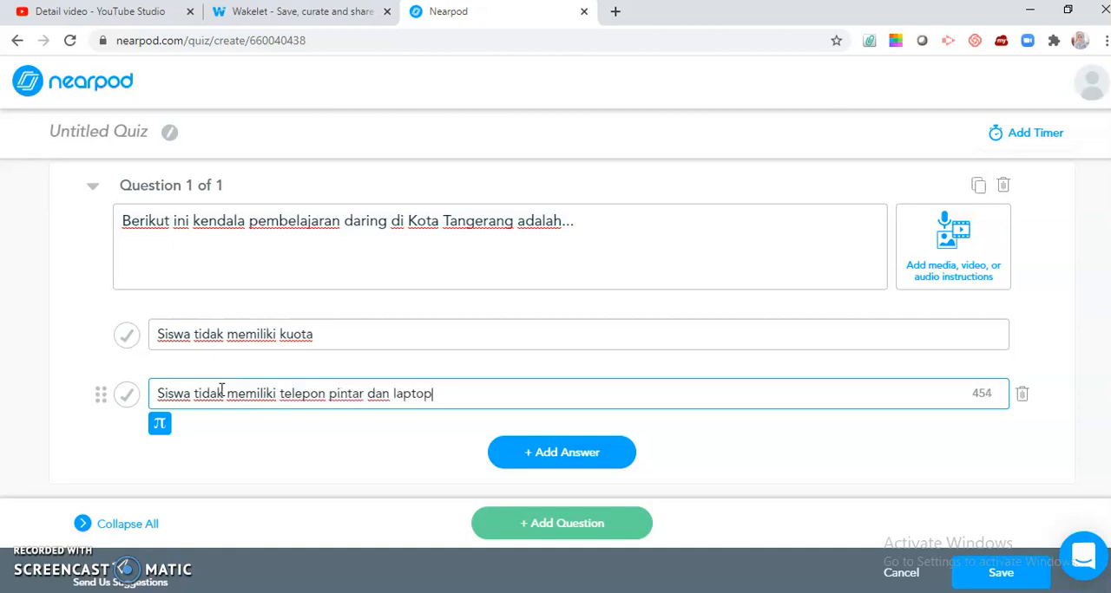
# Step: Mark the second answer option of the quiz question as correct and save the quiz
pyautogui.click(126, 394)
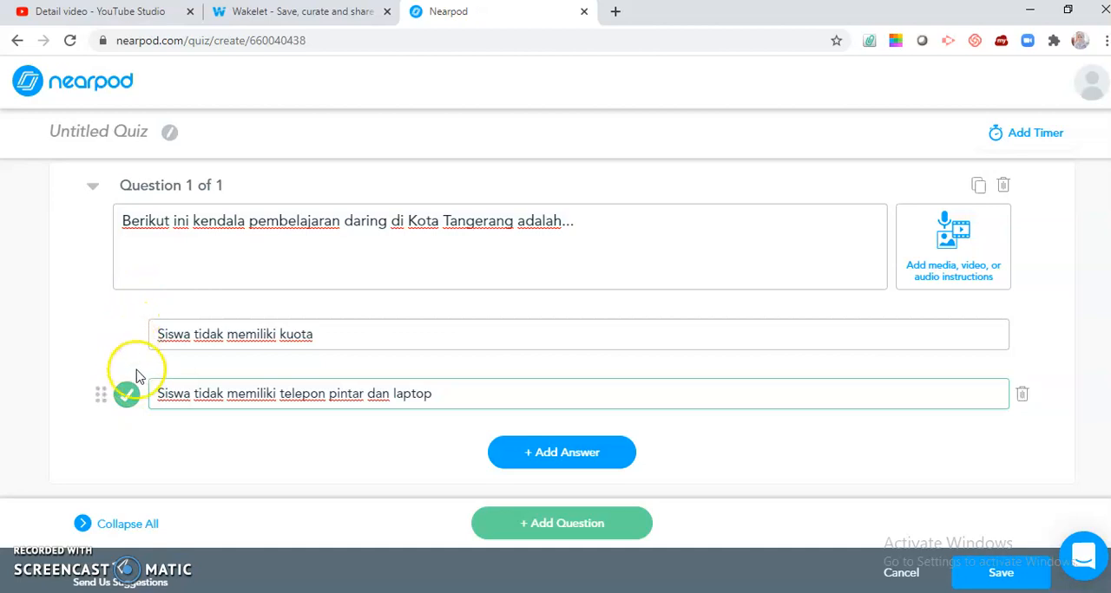
pyautogui.click(143, 342)
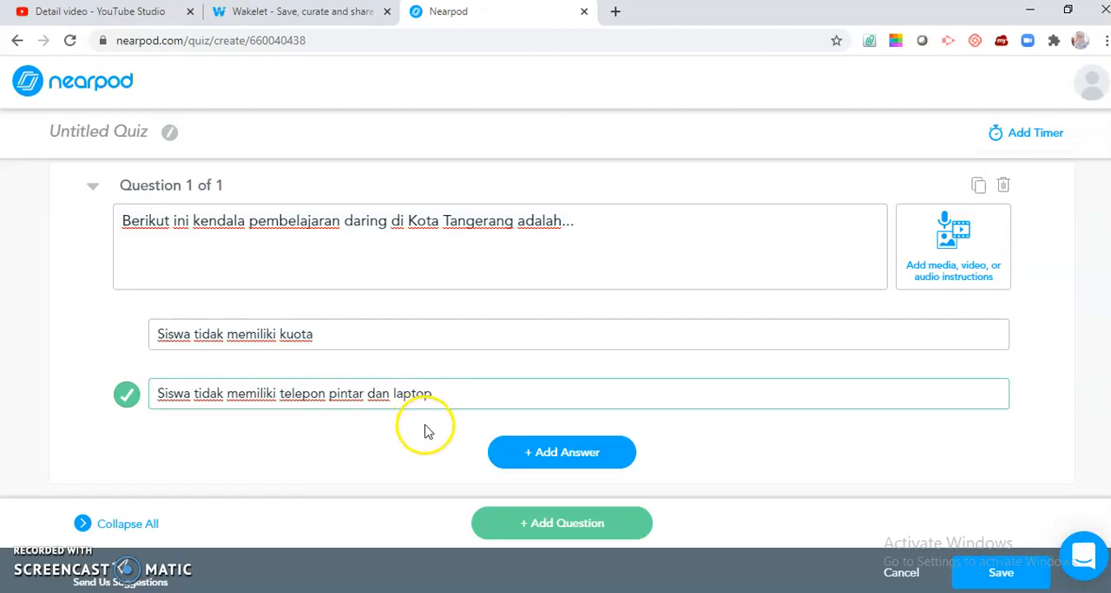
pyautogui.click(556, 459)
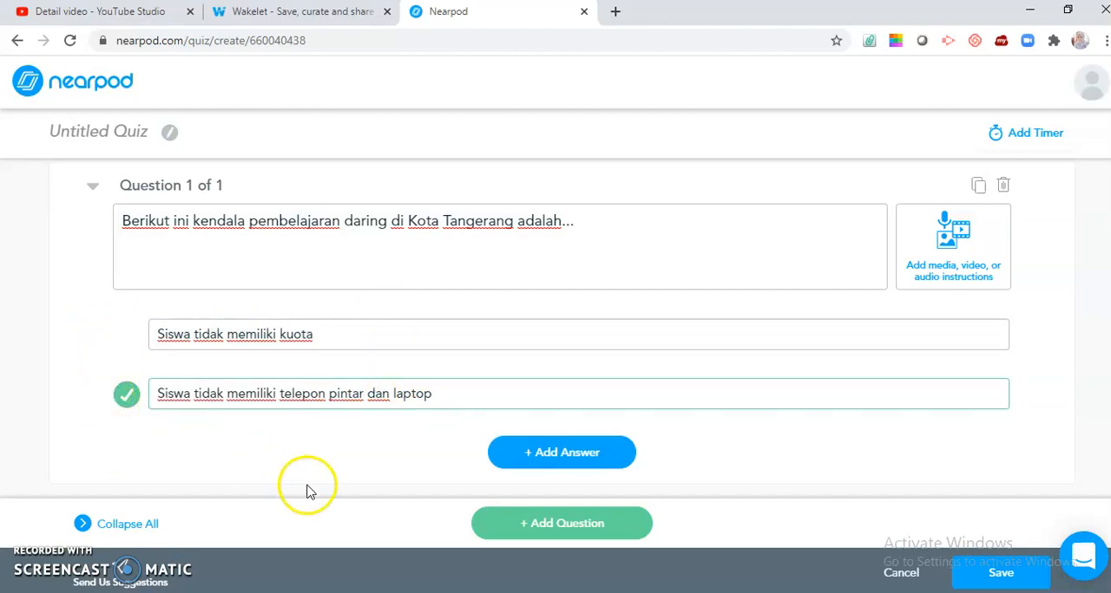
pyautogui.click(529, 524)
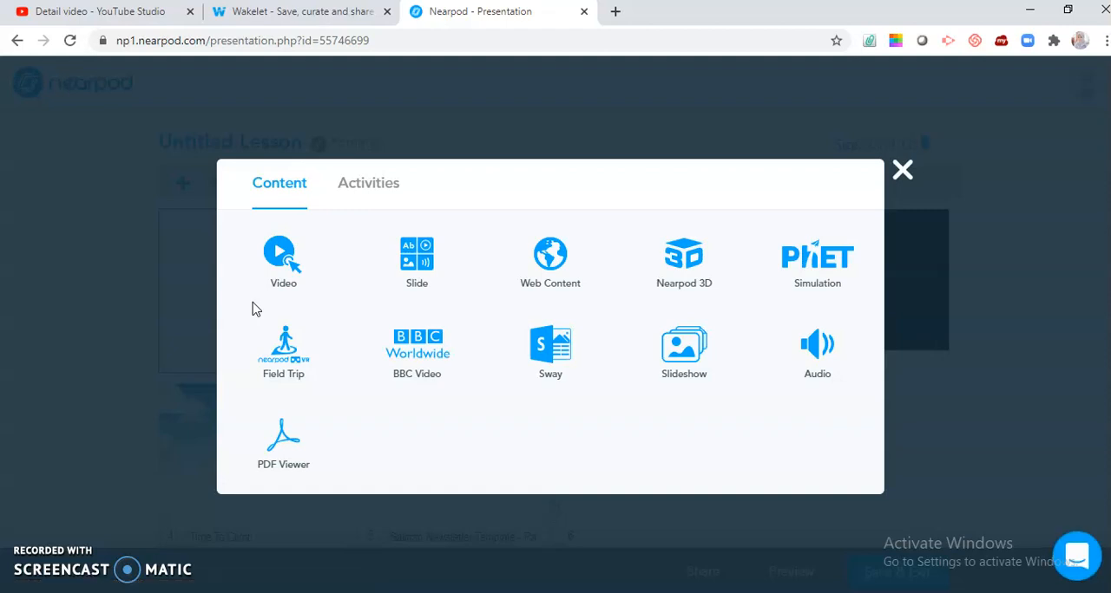
# Step: Add a PDF Viewer slide with the "01" PDF from the Downloads folder
pyautogui.click(286, 421)
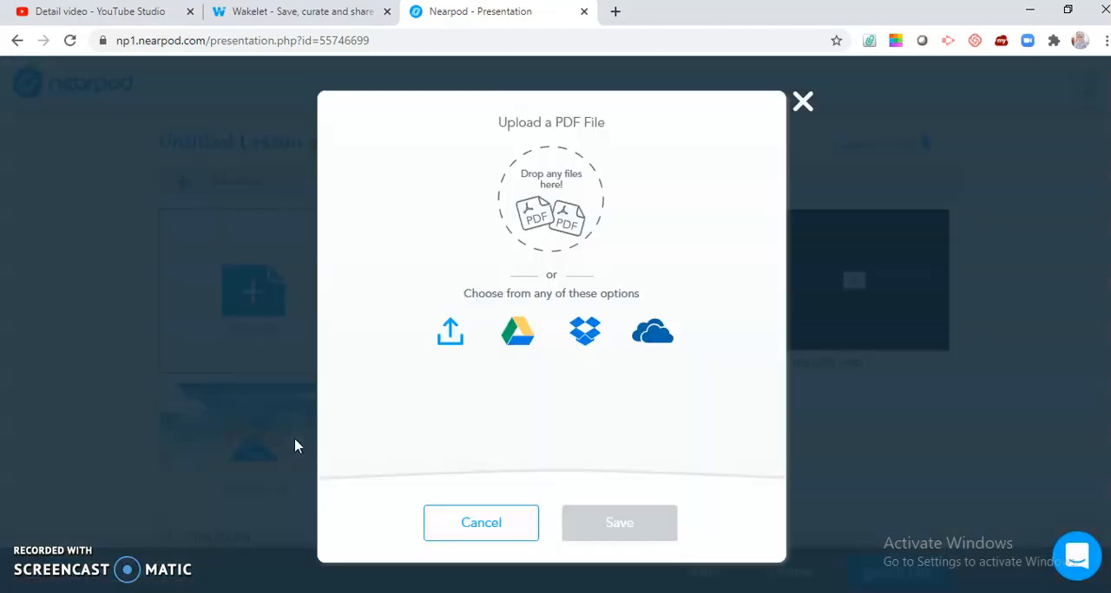
pyautogui.click(449, 330)
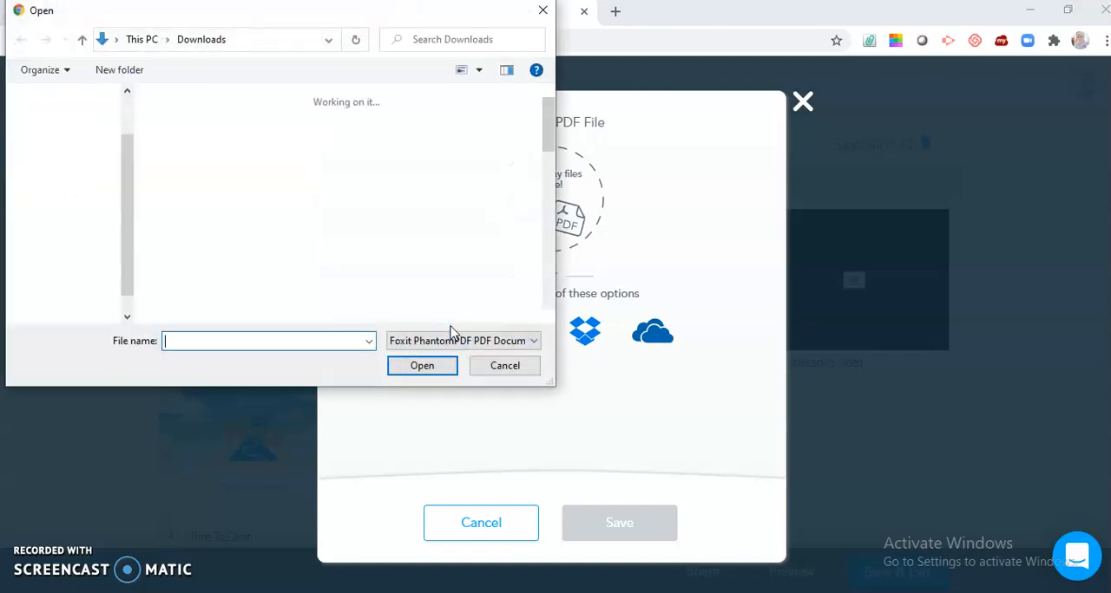
pyautogui.click(441, 310)
pyautogui.click(395, 159)
pyautogui.click(418, 366)
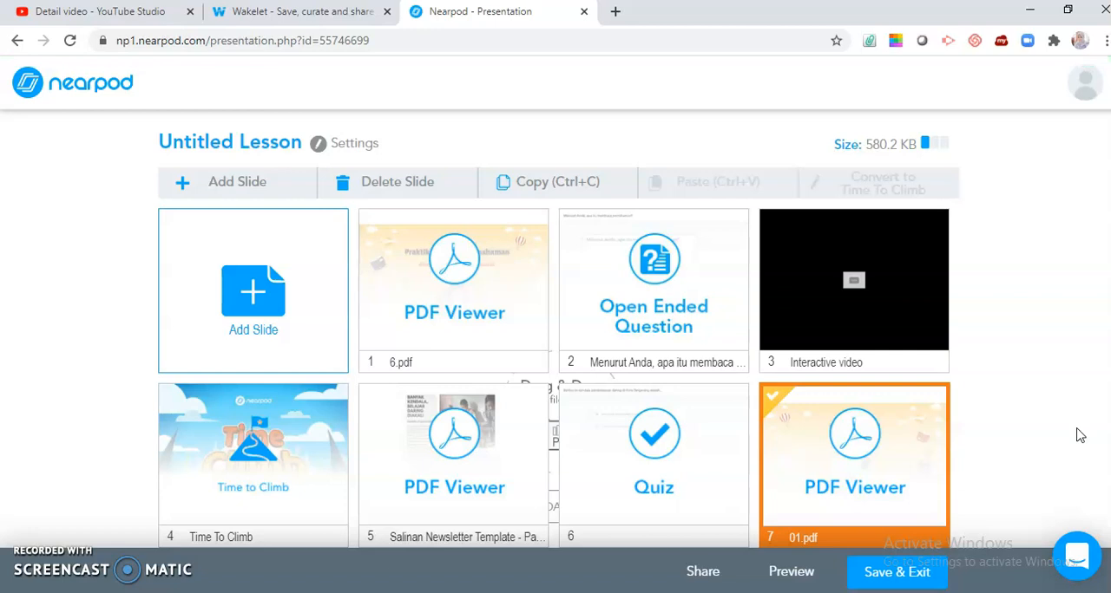
# Step: Add another PDF Viewer slide with the "02" PDF from the Downloads folder
pyautogui.click(276, 323)
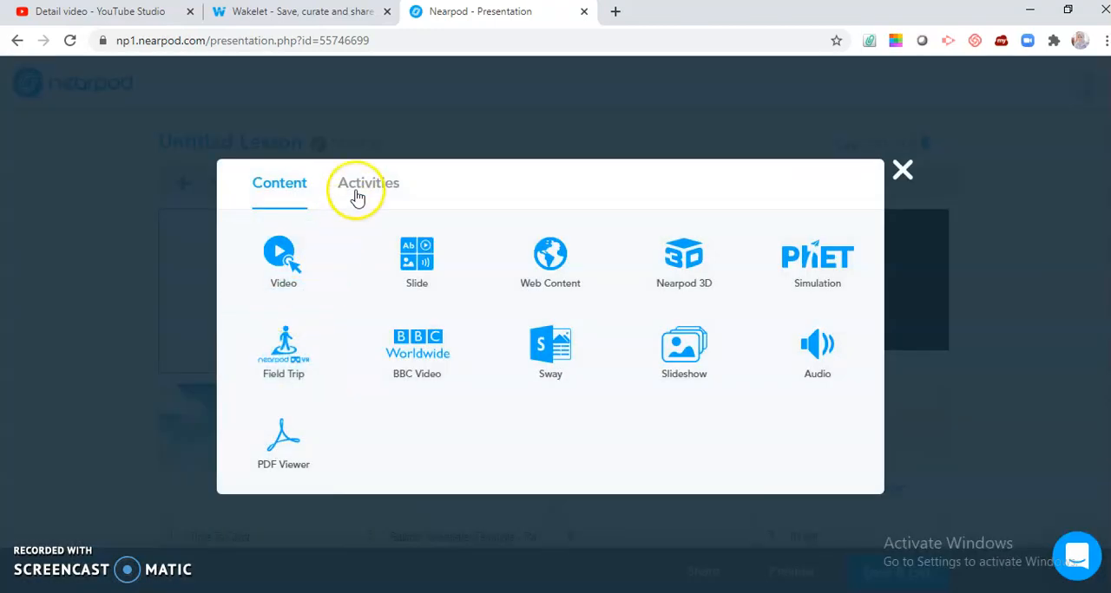
pyautogui.click(281, 454)
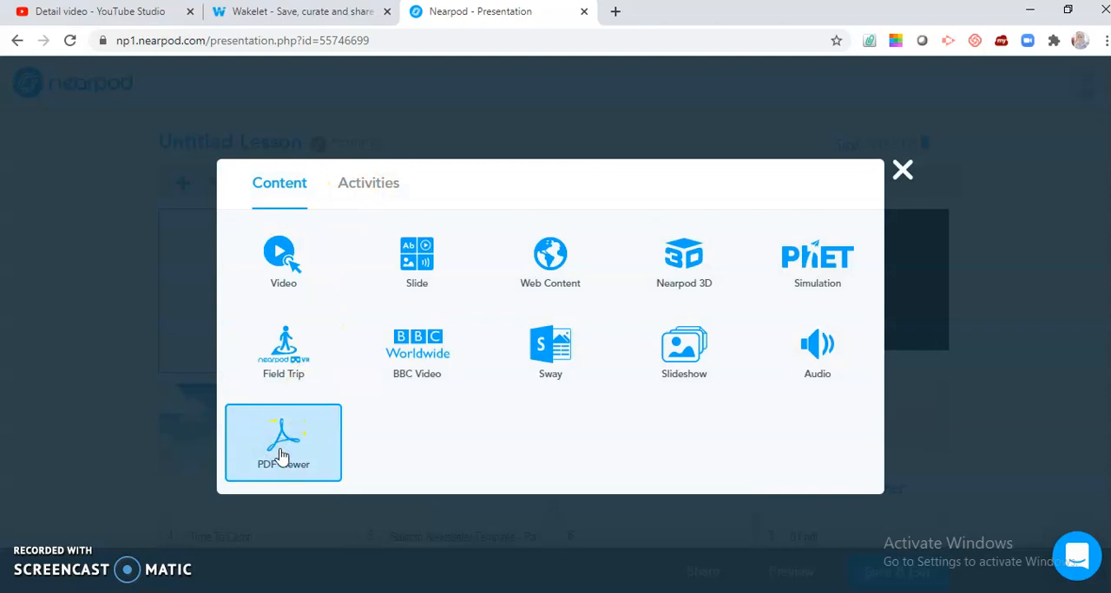
pyautogui.click(447, 332)
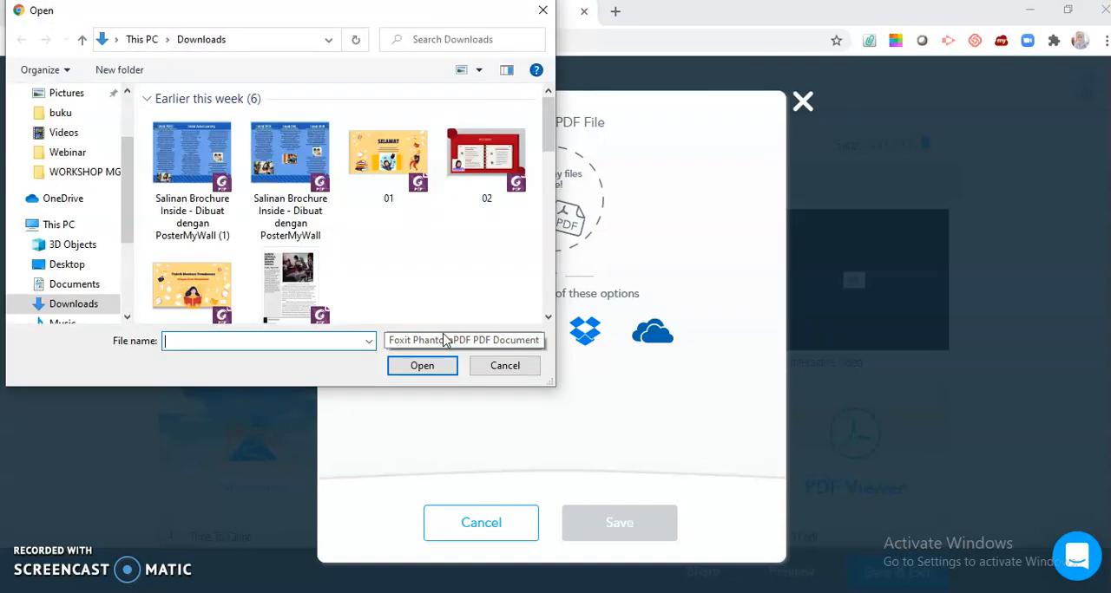
pyautogui.click(486, 163)
pyautogui.click(412, 369)
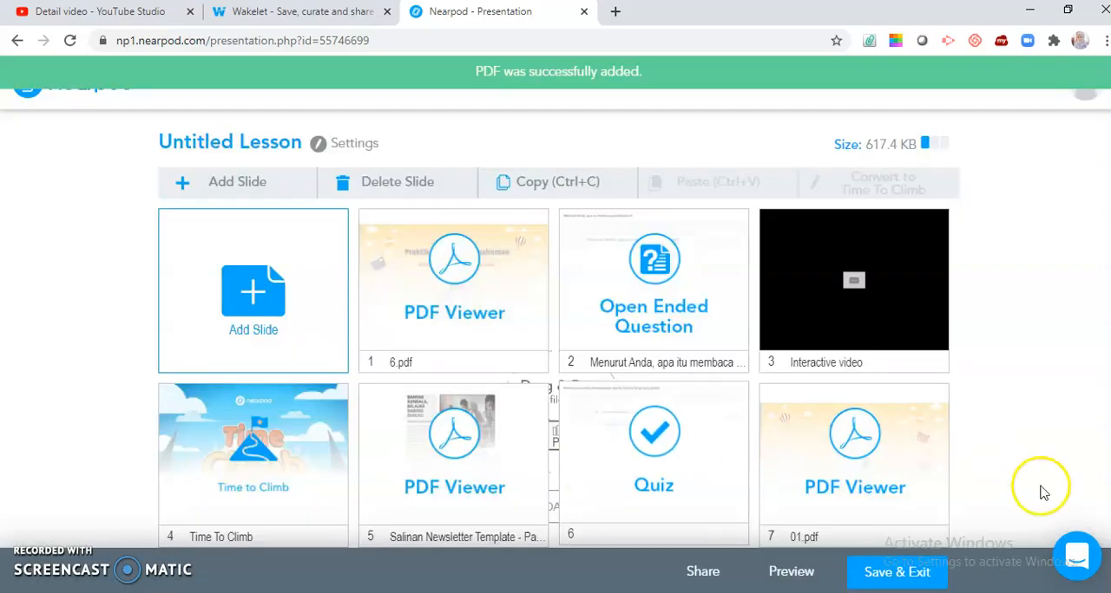
# Step: Begin saving the lesson, giving it the title "LATIHAN" and the description "MEMBACA"
pyautogui.click(905, 576)
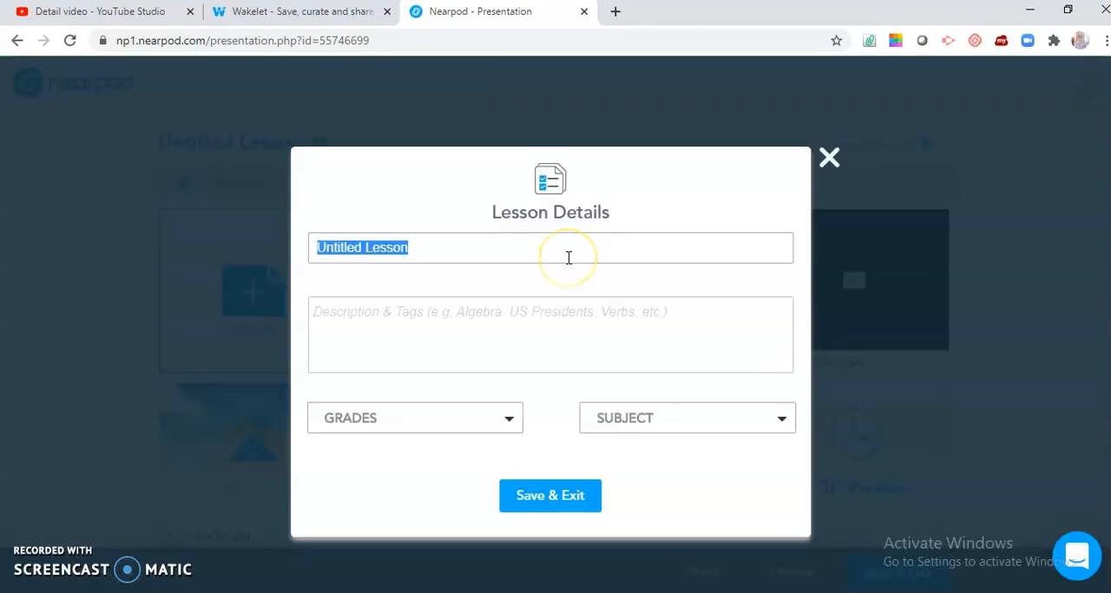
pyautogui.write('LATIHAN')
pyautogui.click(499, 321)
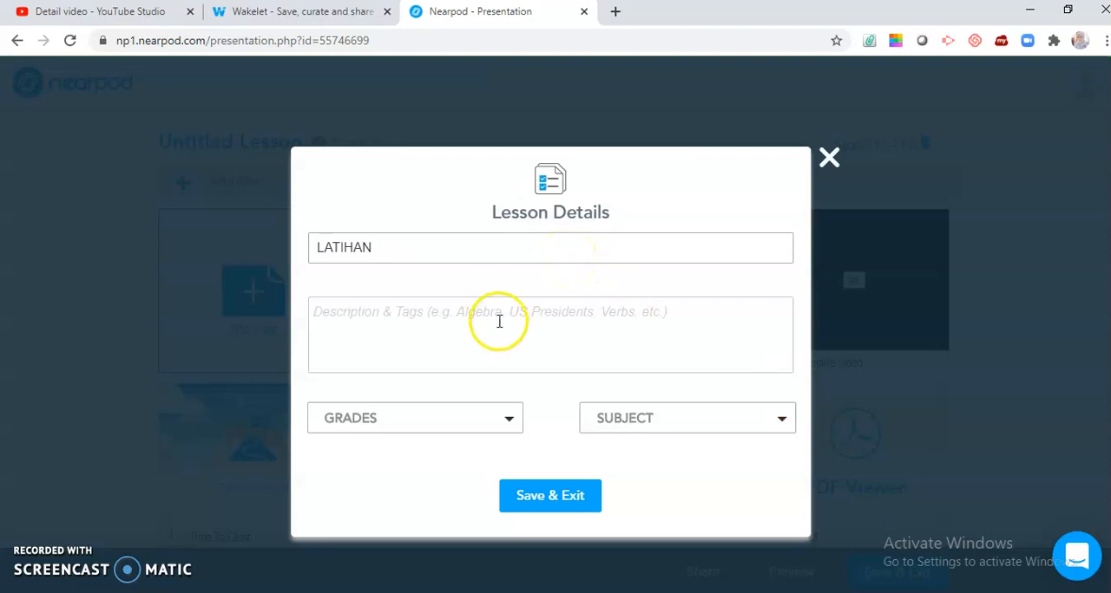
pyautogui.write('MEMBACA')
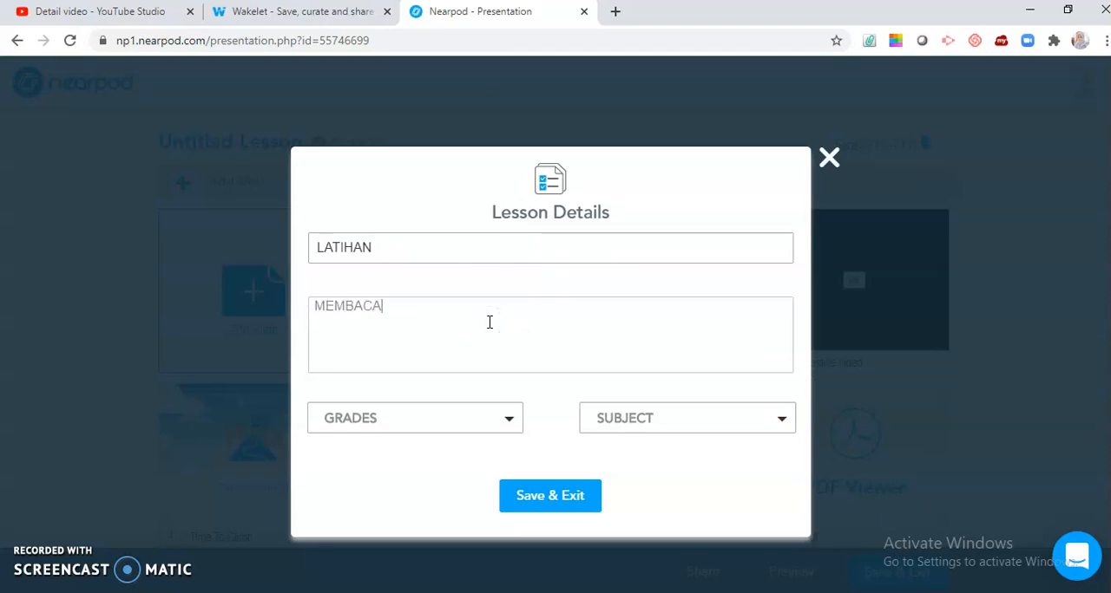
# Step: Set the lesson's grade to Higher Ed and its subject to World Languages, then save and exit the lesson
pyautogui.click(478, 427)
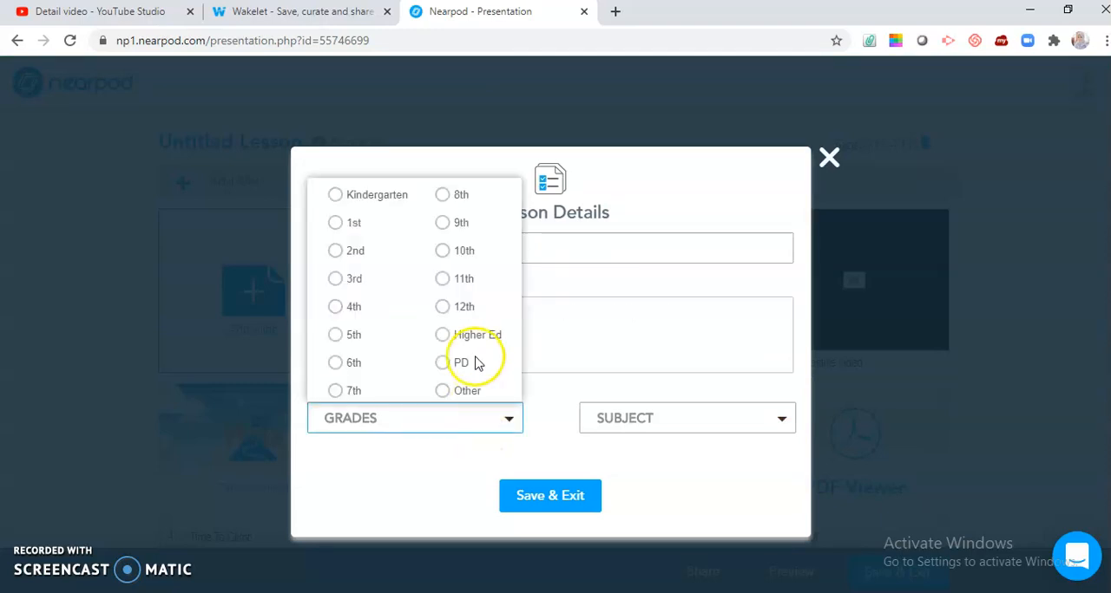
pyautogui.click(443, 336)
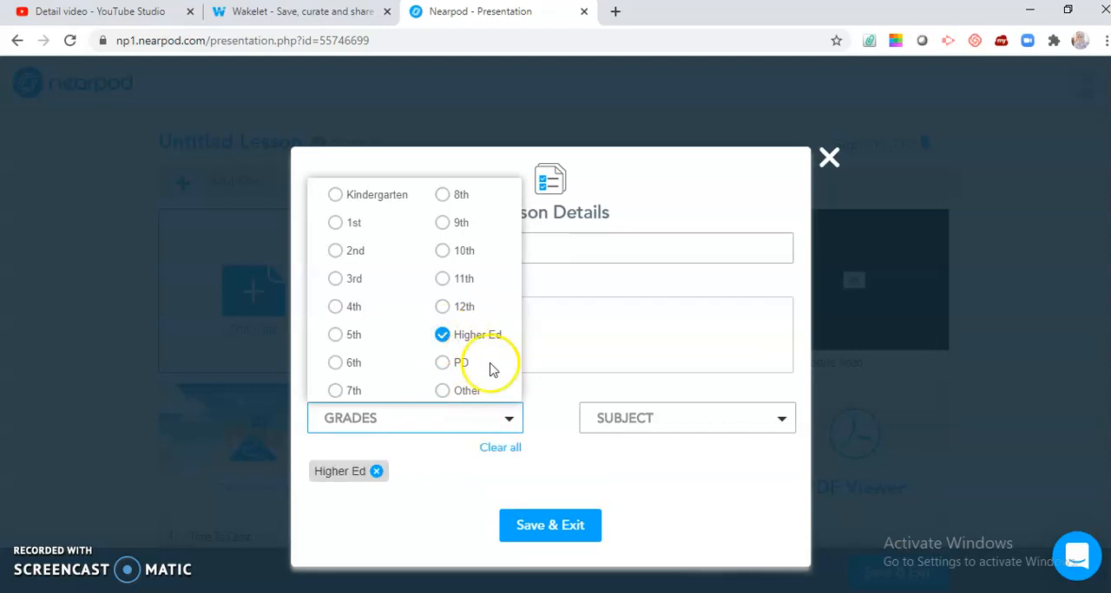
pyautogui.click(635, 420)
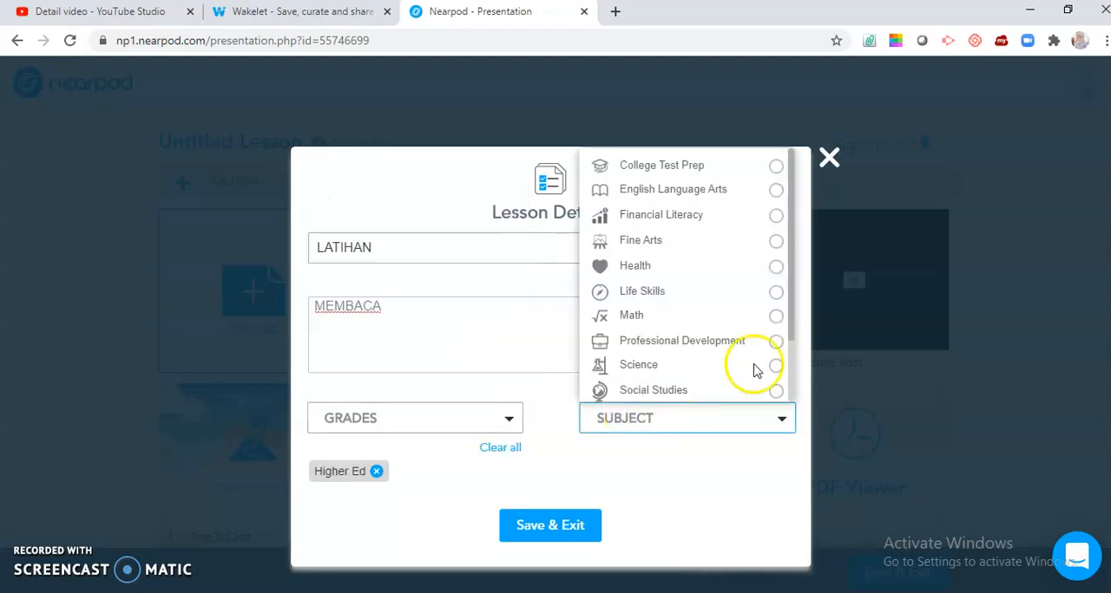
pyautogui.click(789, 390)
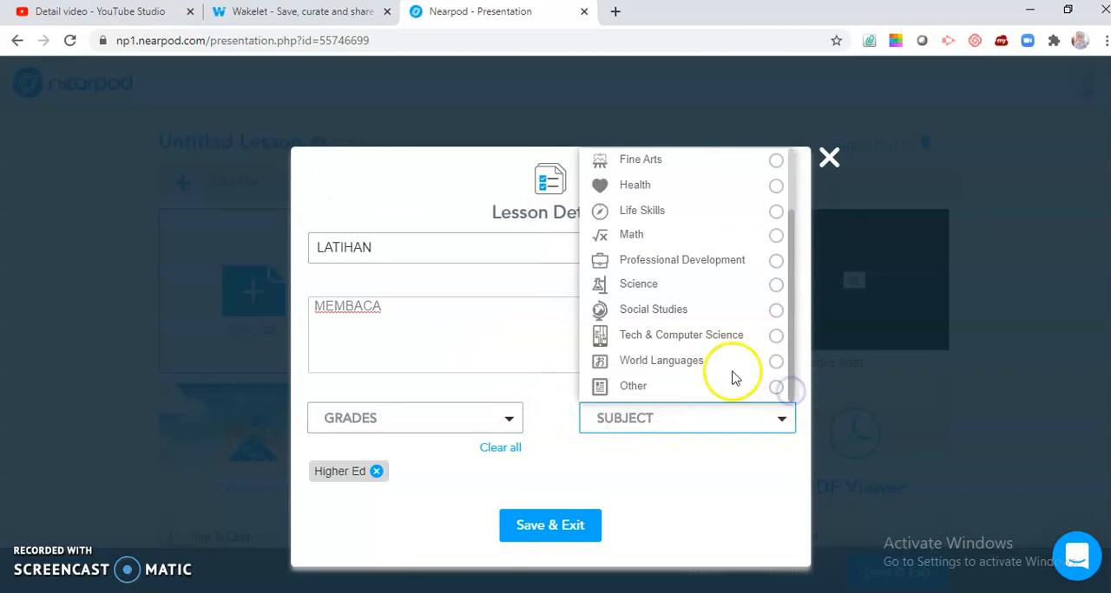
pyautogui.click(776, 361)
pyautogui.click(569, 526)
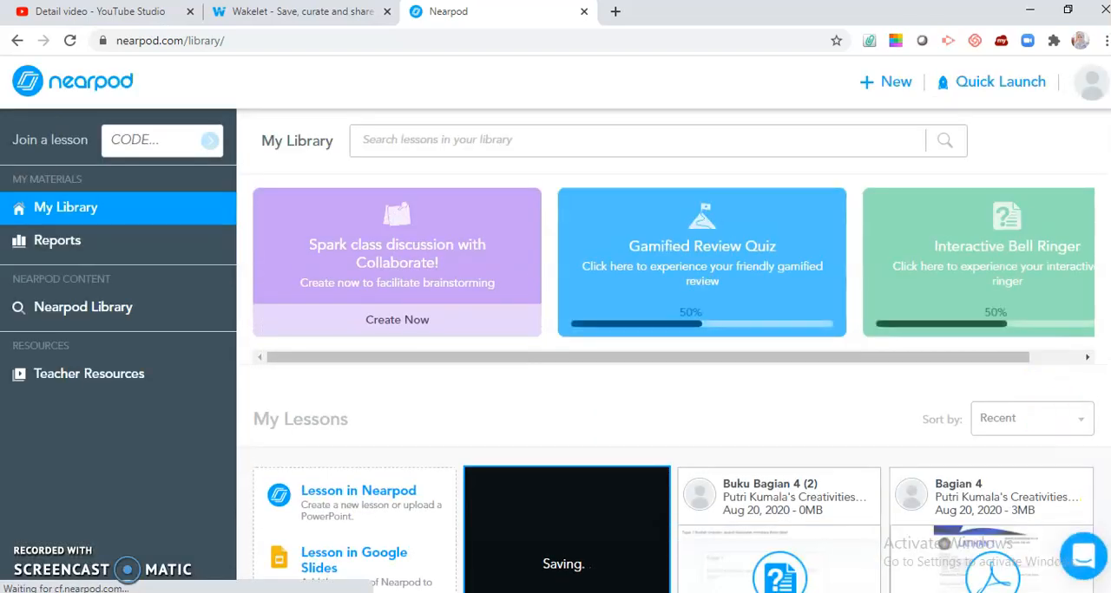
# Step: Find the LATIHAN lesson in My Library and bring up its participation options
pyautogui.scroll(-2, 1057, 424)
pyautogui.scroll(-2, 1057, 424)
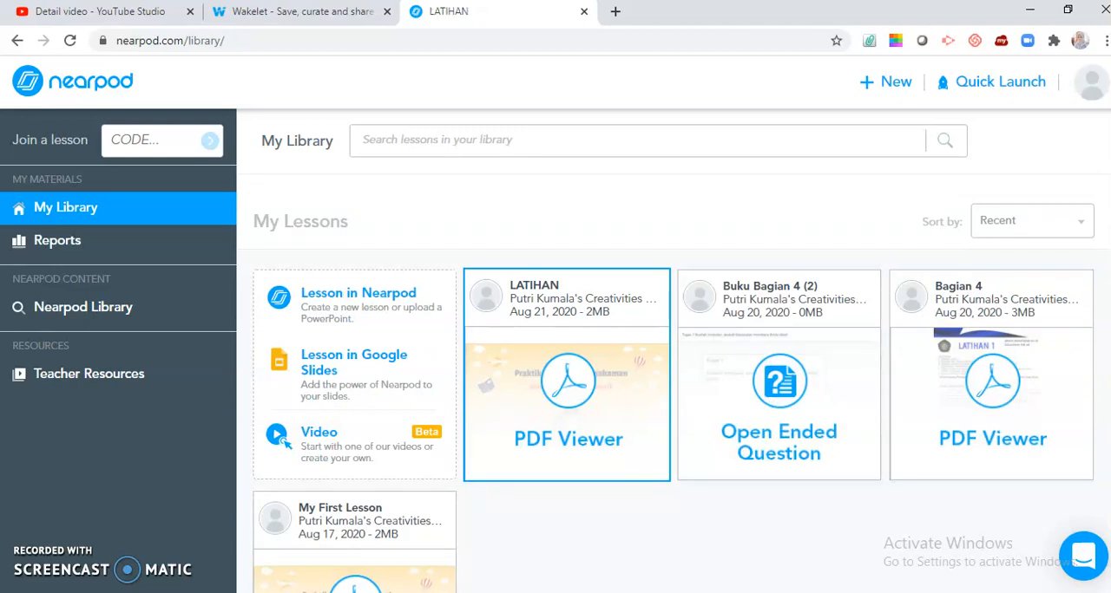
pyautogui.scroll(-1, 674, 383)
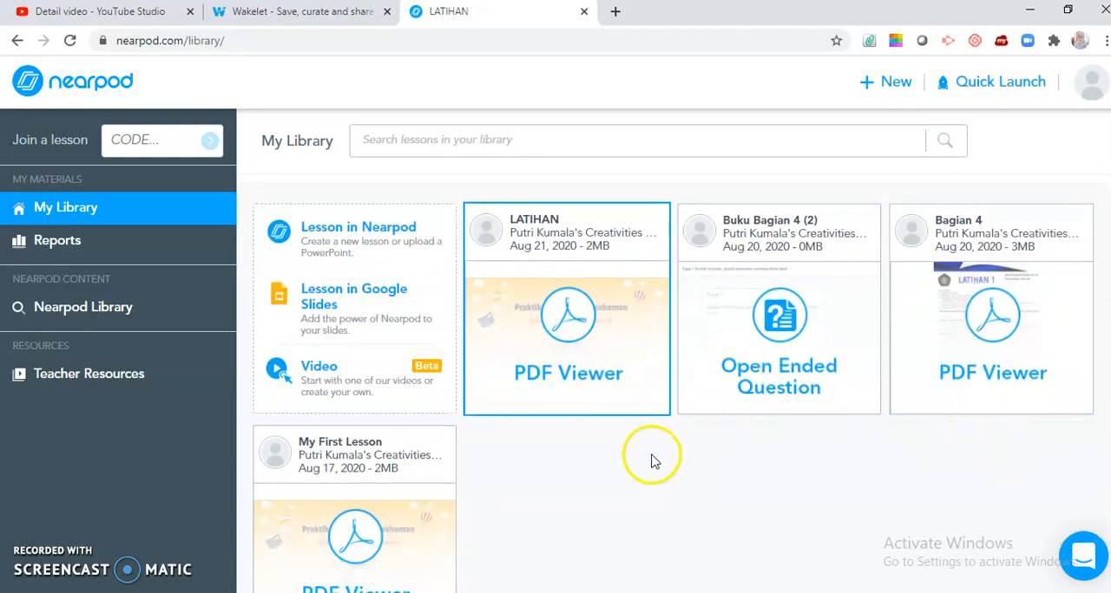
pyautogui.moveTo(588, 315)
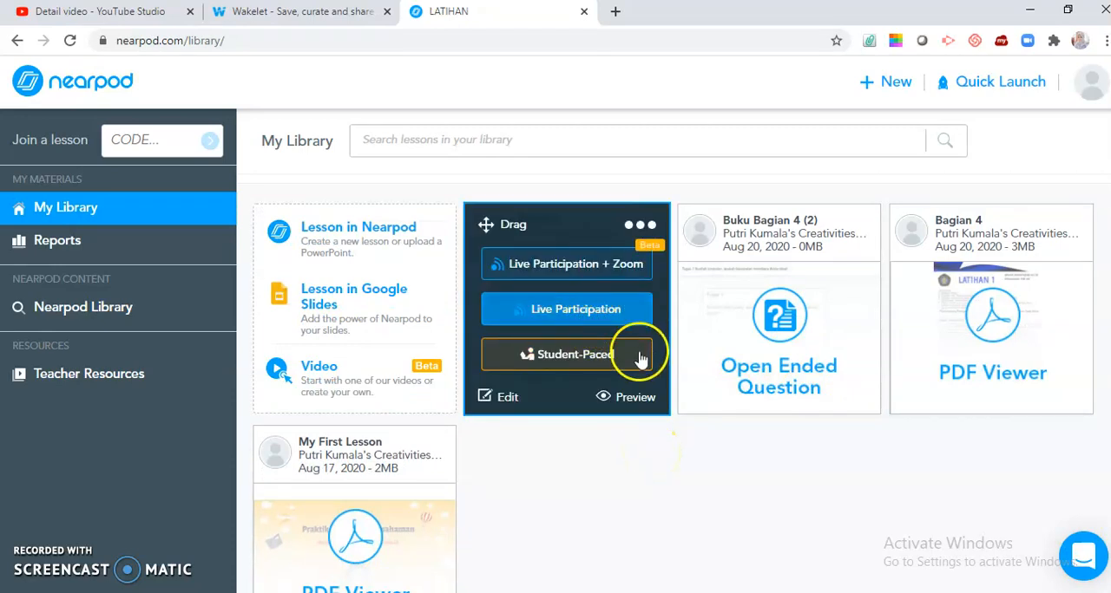
# Step: Launch the LATIHAN lesson in Student-Paced mode and turn on the requirement for student submissions
pyautogui.click(619, 276)
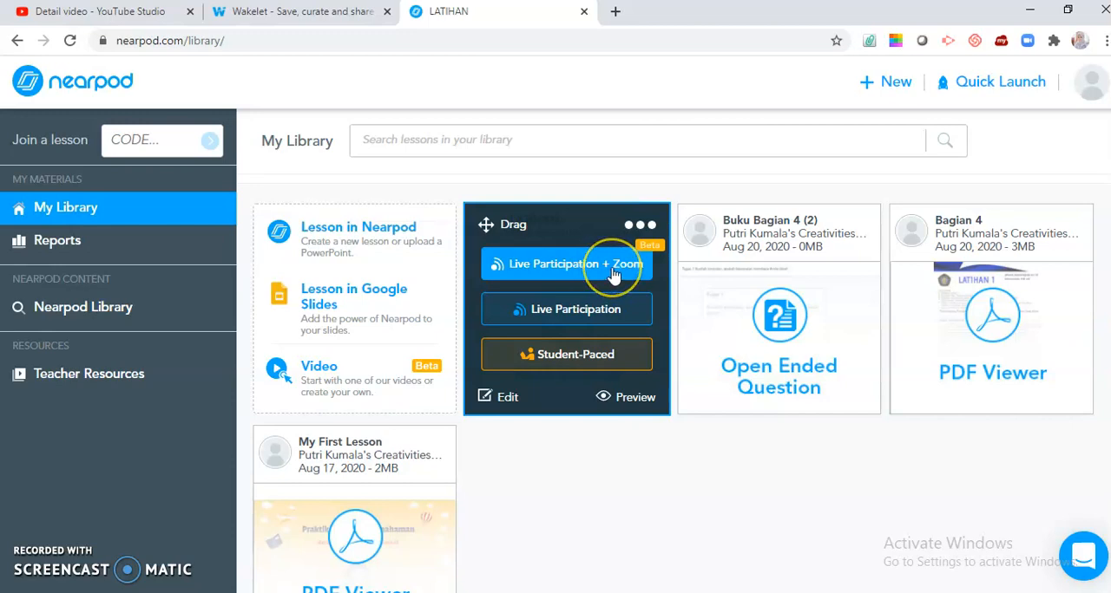
pyautogui.click(619, 319)
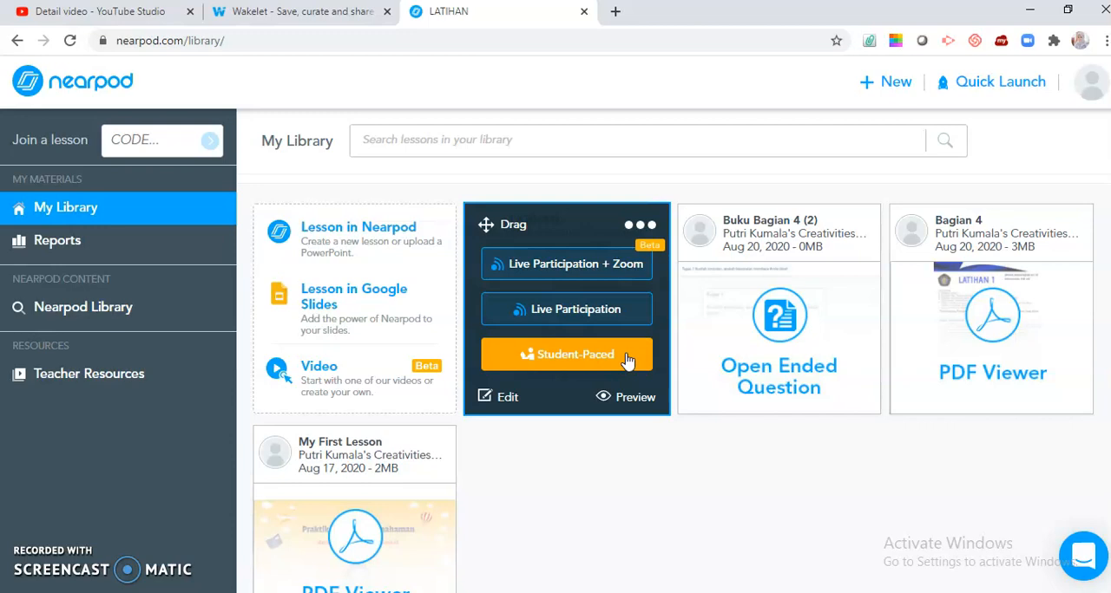
pyautogui.click(573, 359)
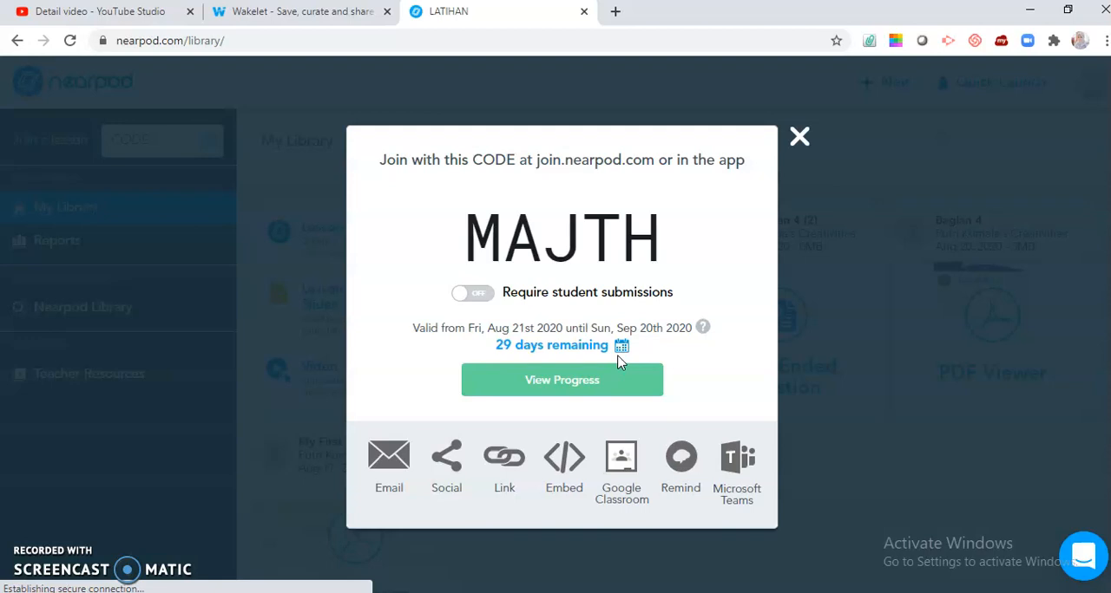
pyautogui.click(479, 295)
pyautogui.click(482, 294)
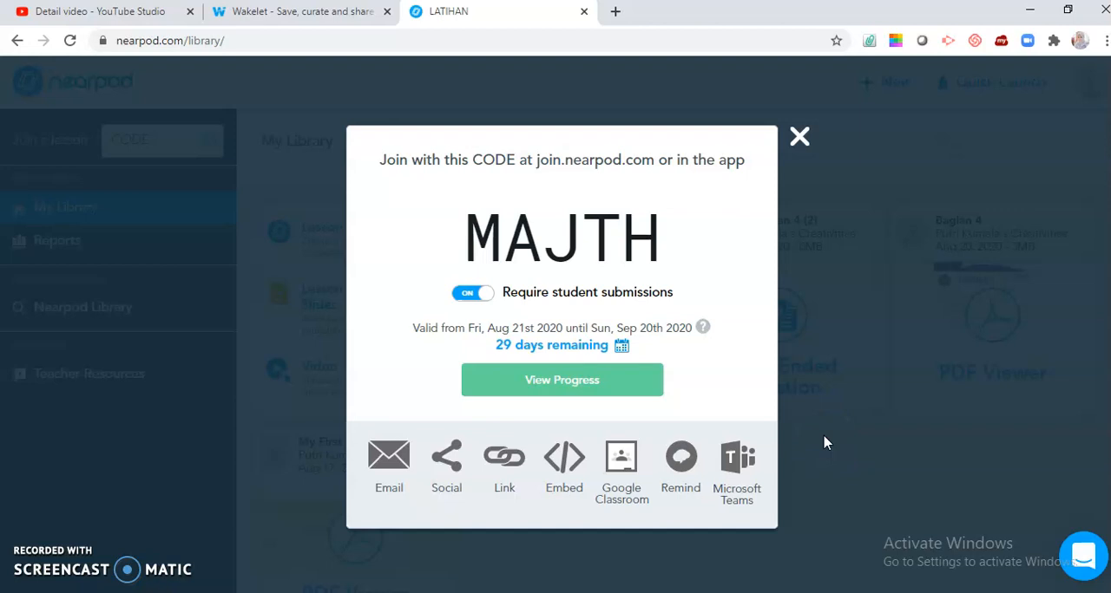
# Step: Show the student-paced lesson's shareable link, close the sharing window and open the account menu
pyautogui.click(502, 459)
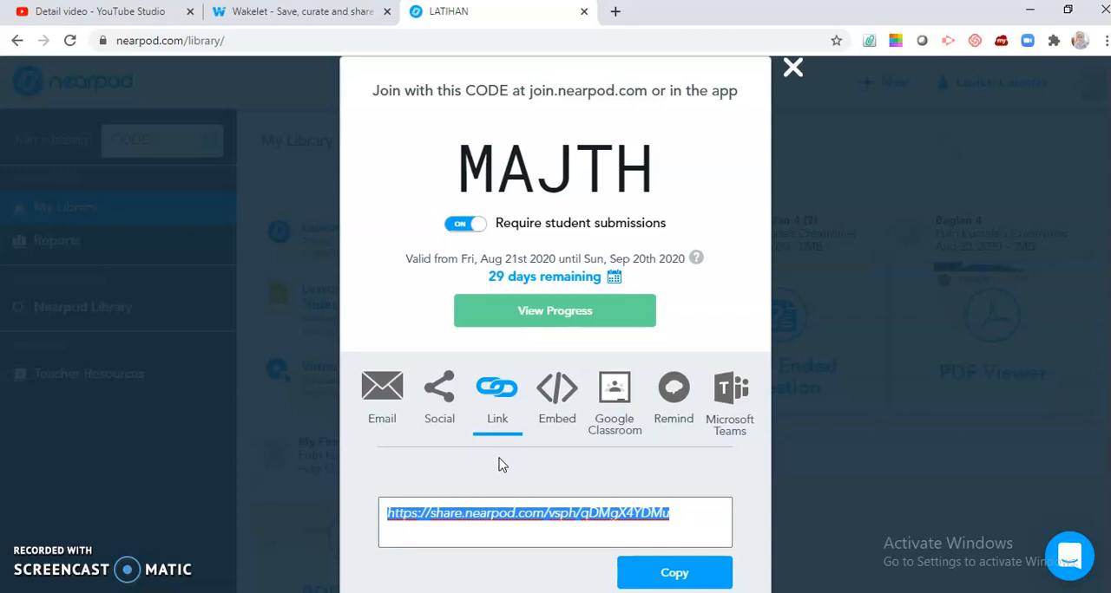
pyautogui.click(792, 67)
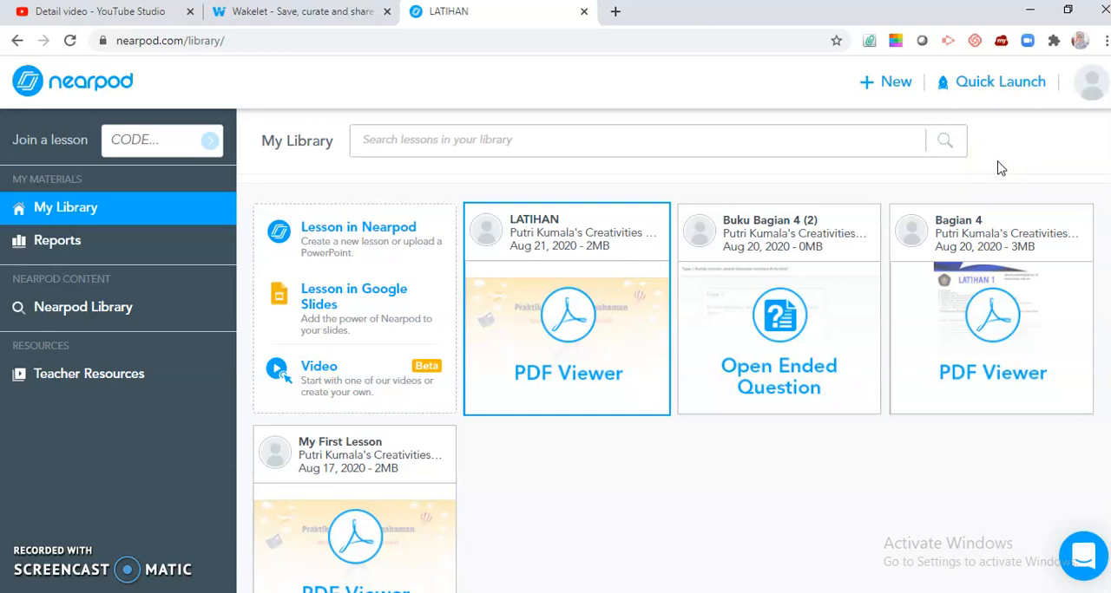
pyautogui.click(1092, 87)
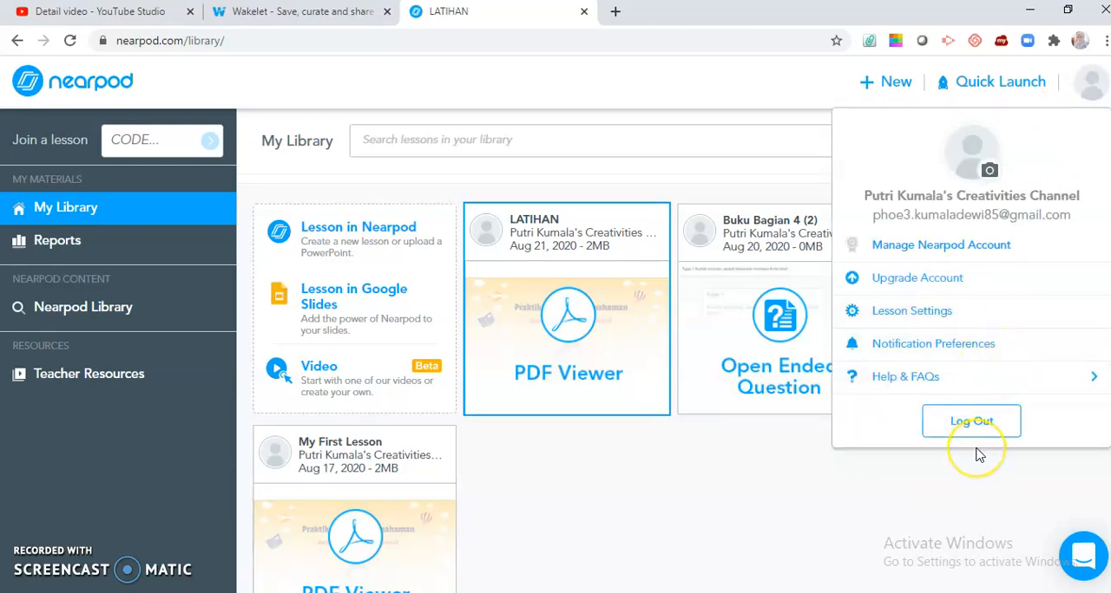